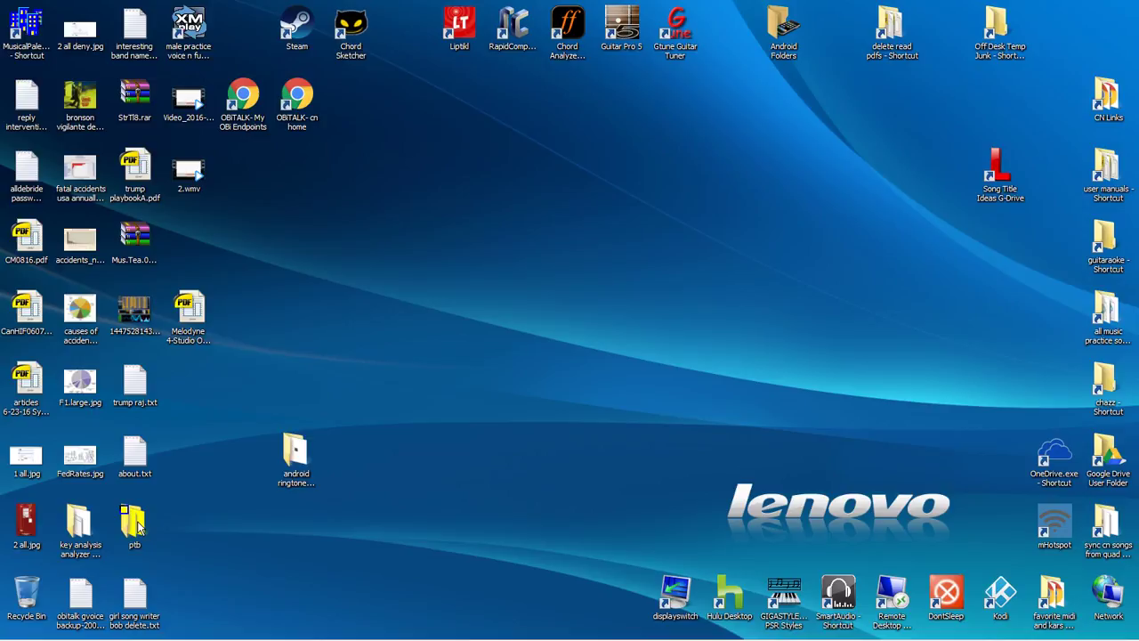
Open After You've Gone Paulus.ptb from the desktop ptb folder in TuxGuitar.
{"action": "double_click", "coordinate": [135, 525]}
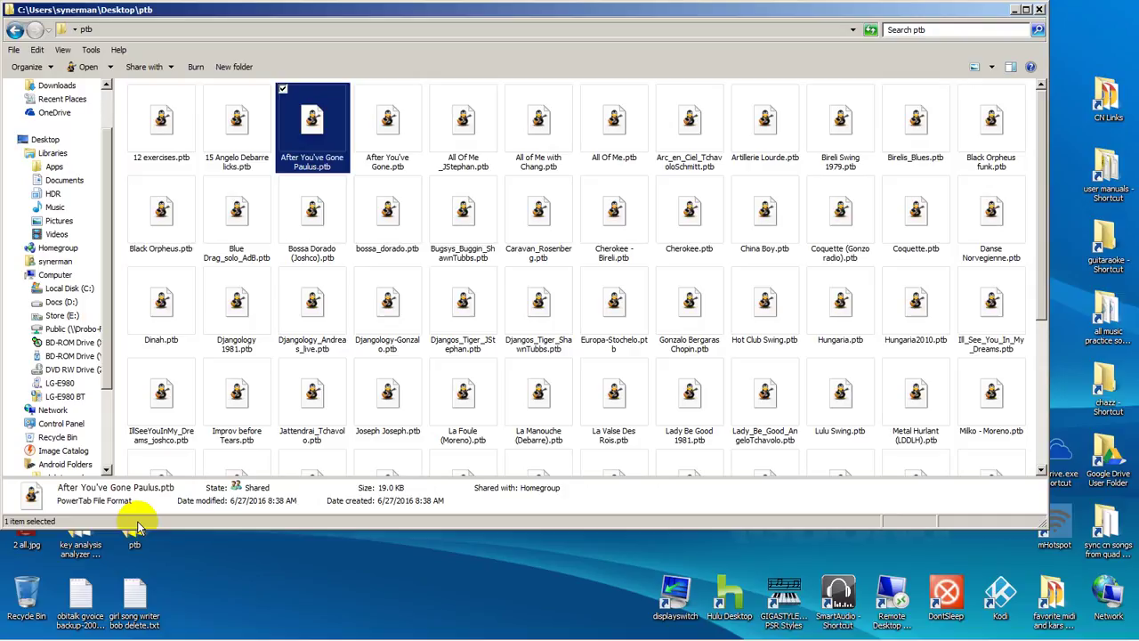
{"action": "double_click", "coordinate": [313, 139]}
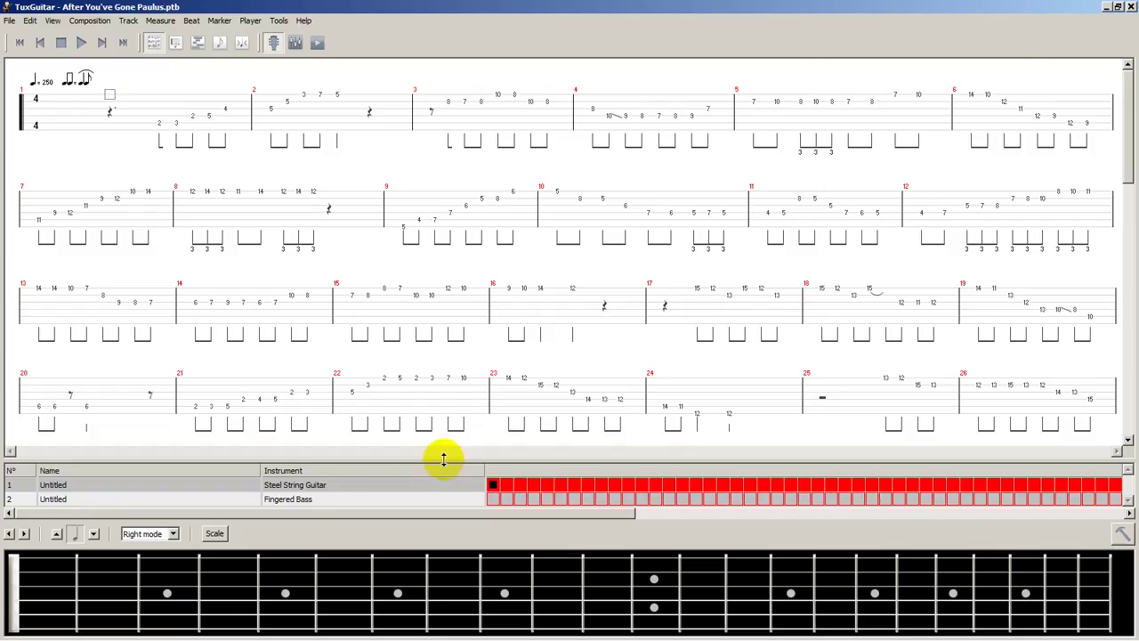
Enlarge the track list pane and step the guitar track through measures 1, 2, 3 and 4.
{"action": "left_click_drag", "start_coordinate": [443, 458], "coordinate": [442, 438]}
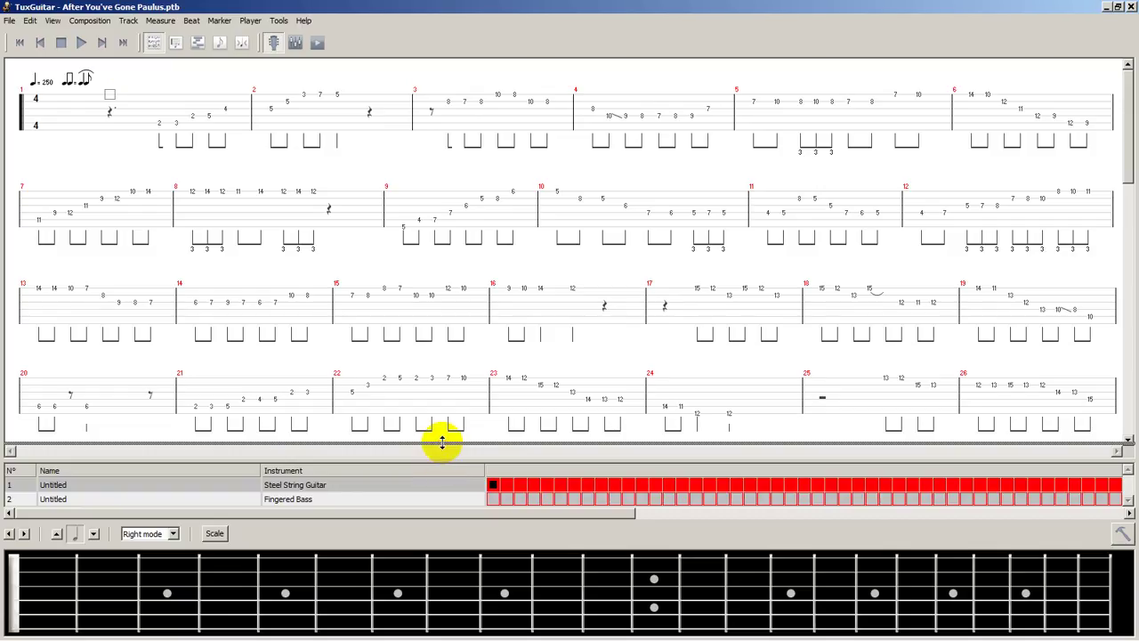
{"action": "left_click", "coordinate": [524, 469]}
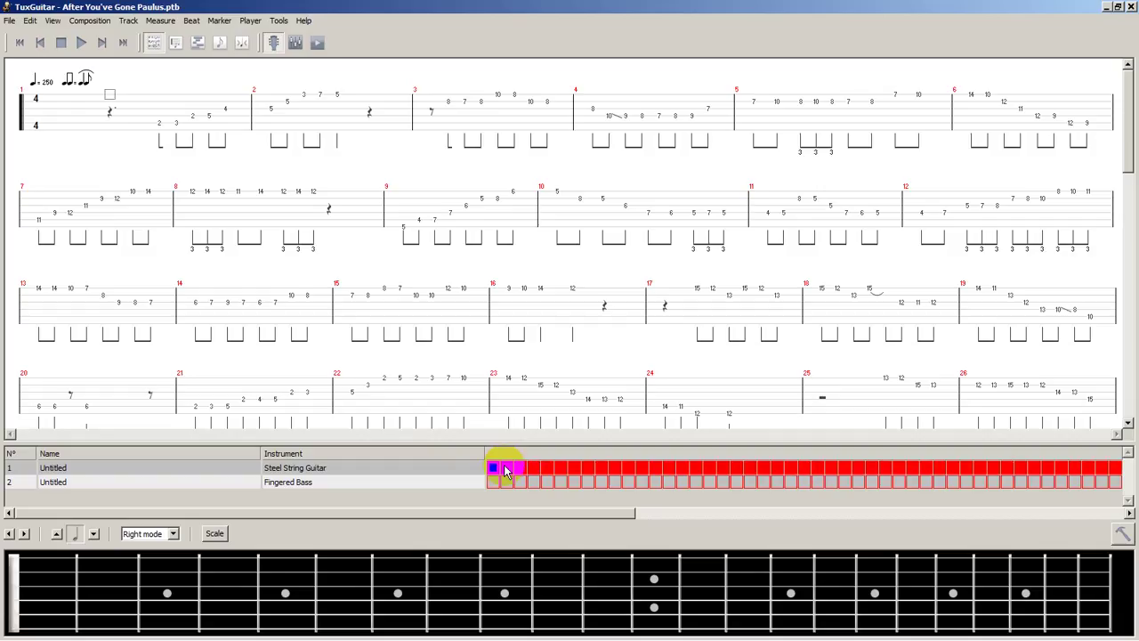
{"action": "left_click", "coordinate": [506, 468]}
{"action": "left_click", "coordinate": [523, 469]}
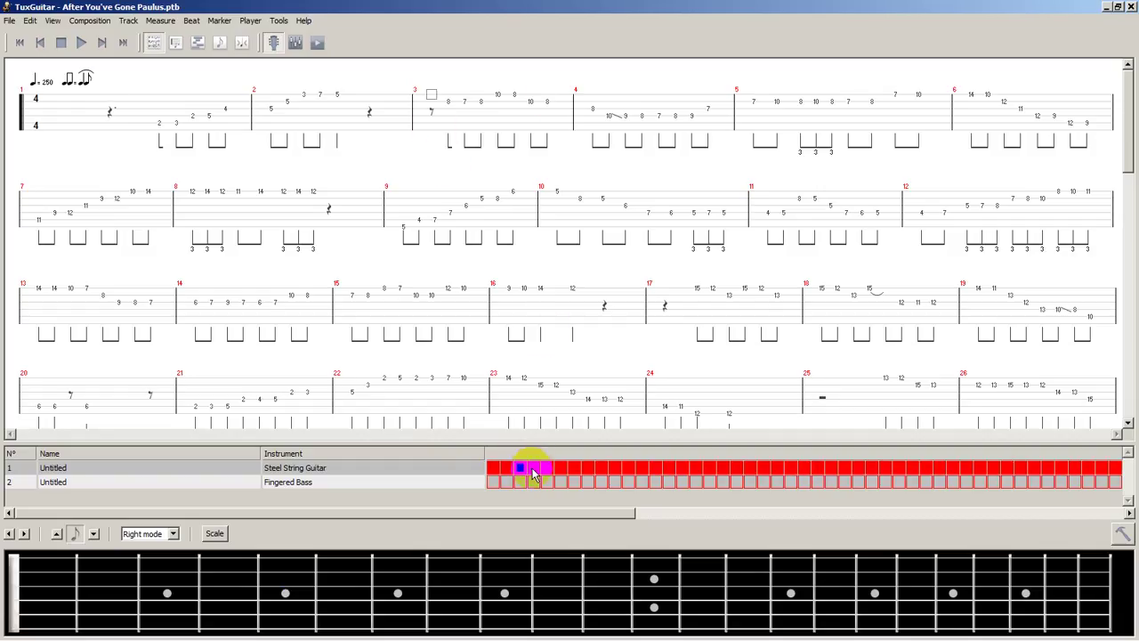
{"action": "left_click", "coordinate": [533, 470]}
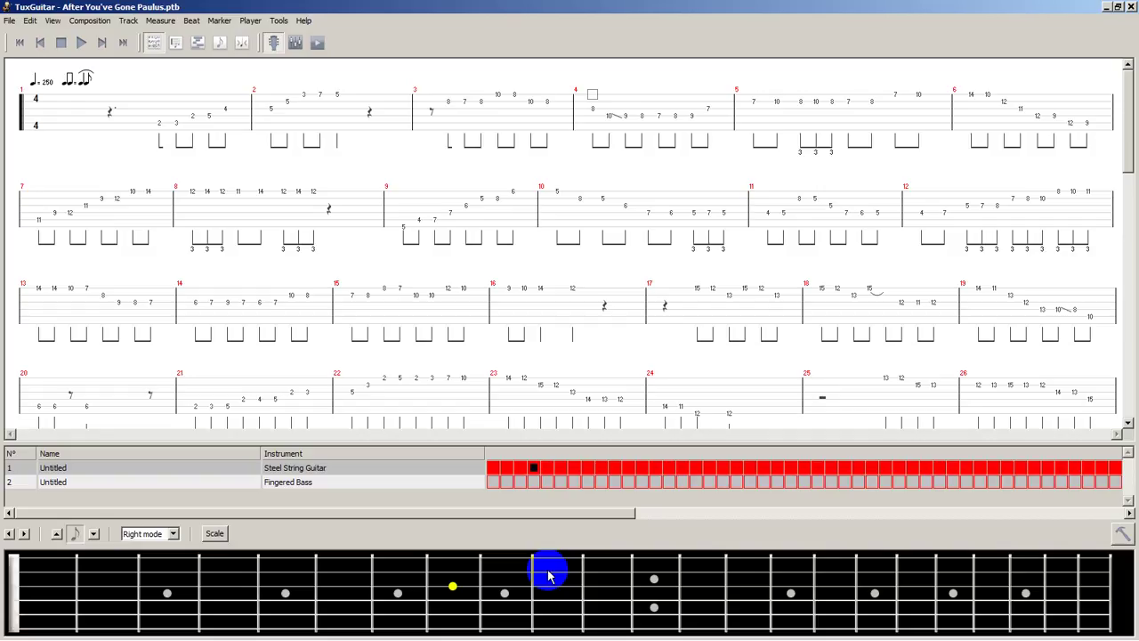
View the empty Fingered Bass track, then return to the Steel String Guitar track.
{"action": "left_click", "coordinate": [492, 467]}
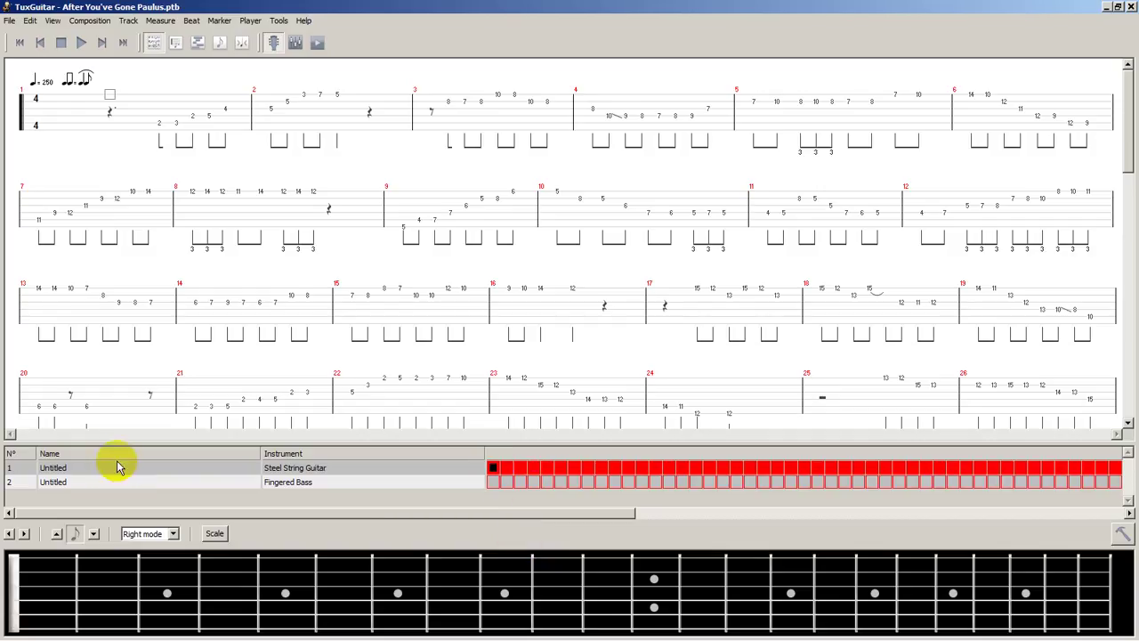
{"action": "left_click", "coordinate": [308, 482]}
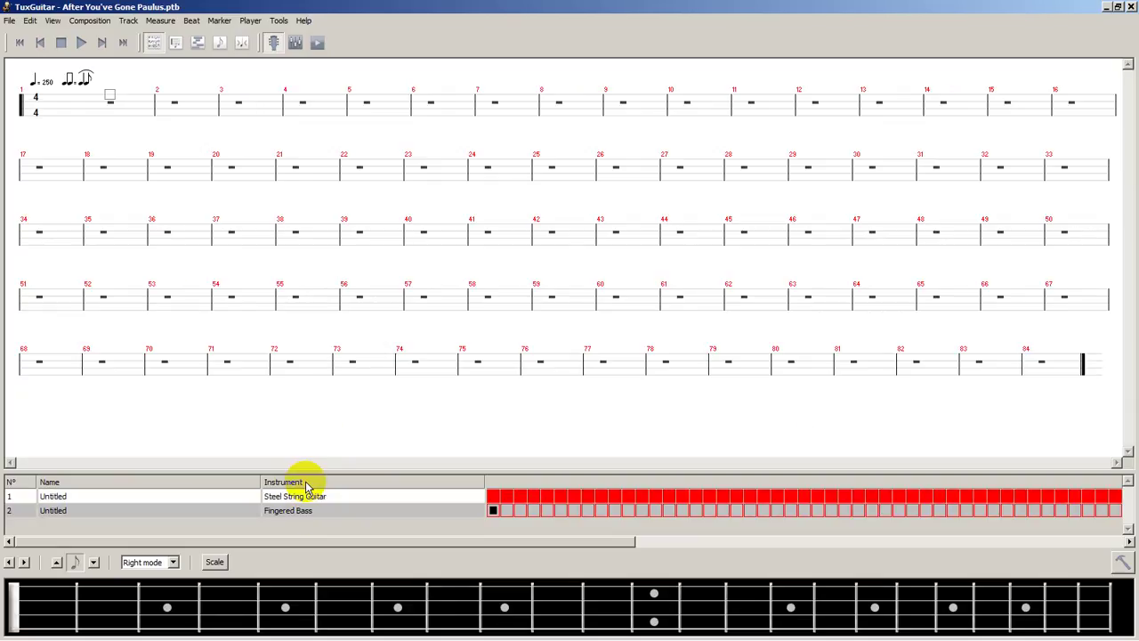
{"action": "left_click", "coordinate": [306, 495]}
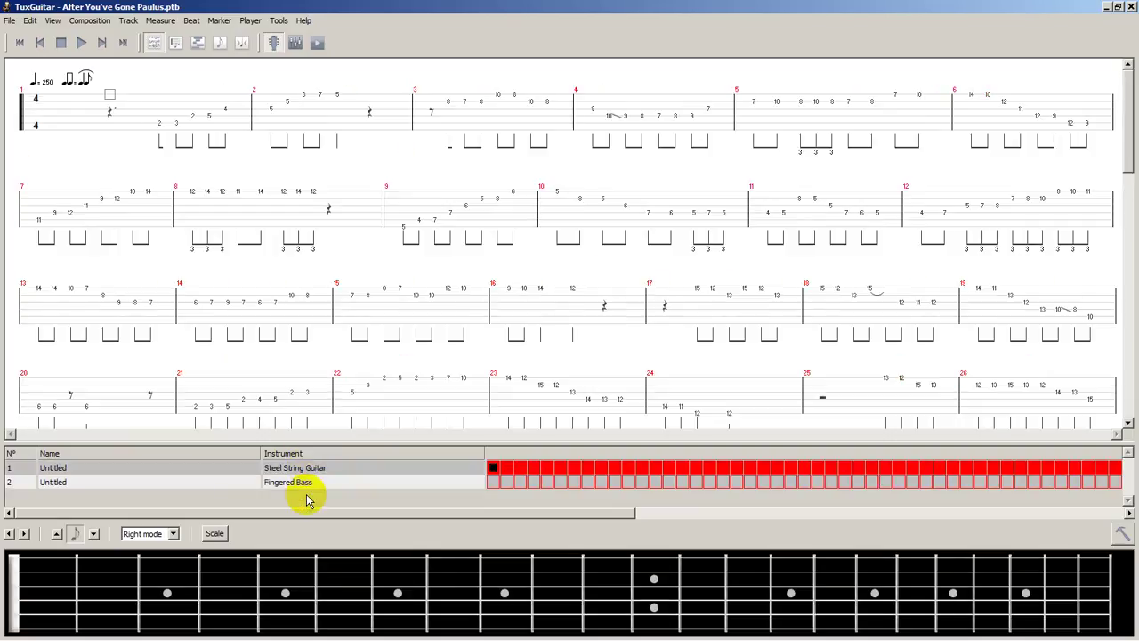
Play the song from measure 1 of the guitar track, then stop playback.
{"action": "left_click", "coordinate": [81, 43]}
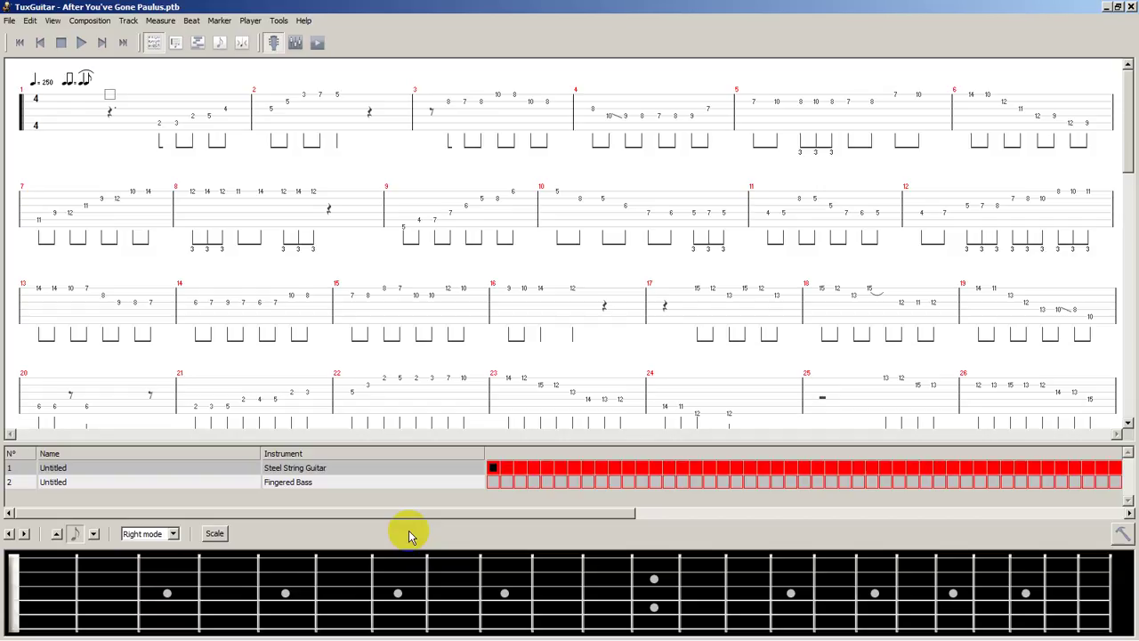
{"action": "left_click", "coordinate": [493, 468]}
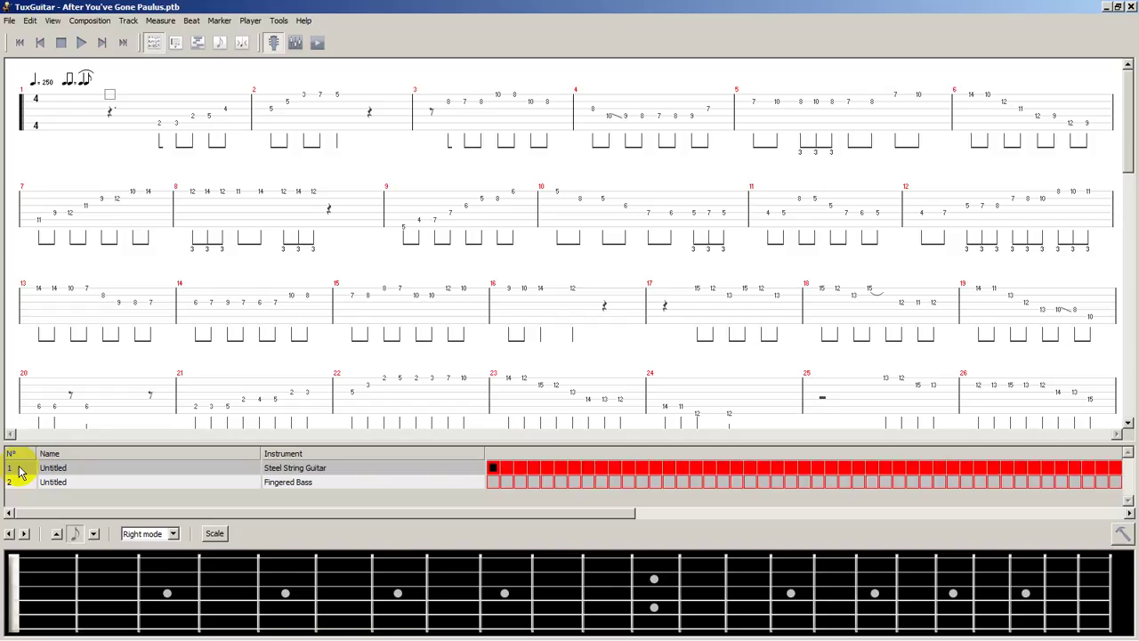
{"action": "left_click", "coordinate": [80, 44]}
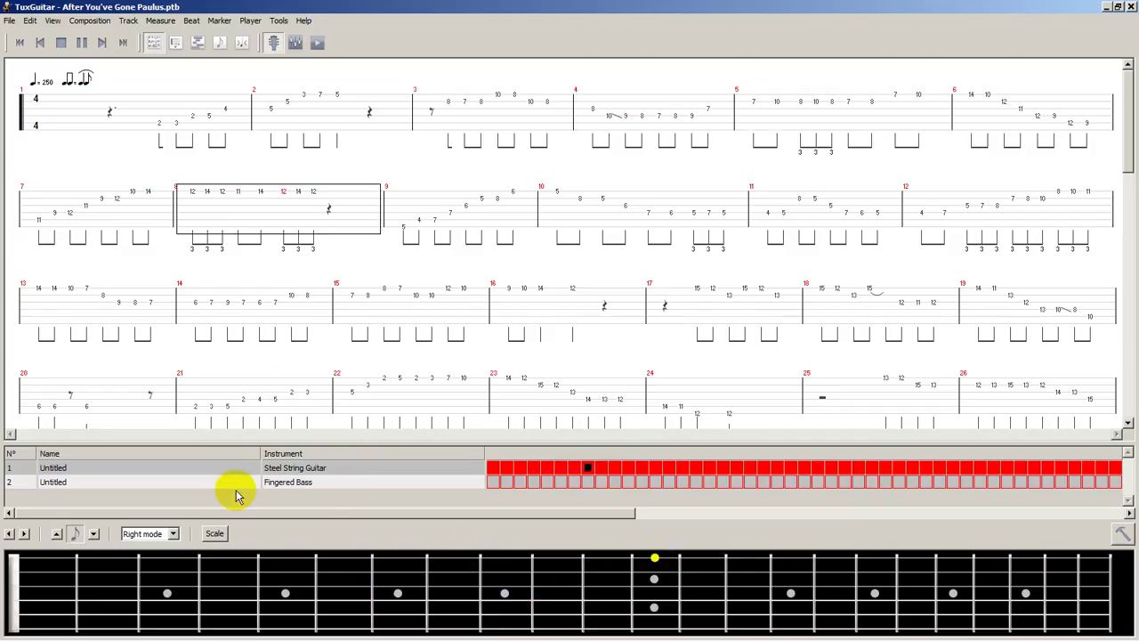
{"action": "left_click", "coordinate": [61, 43]}
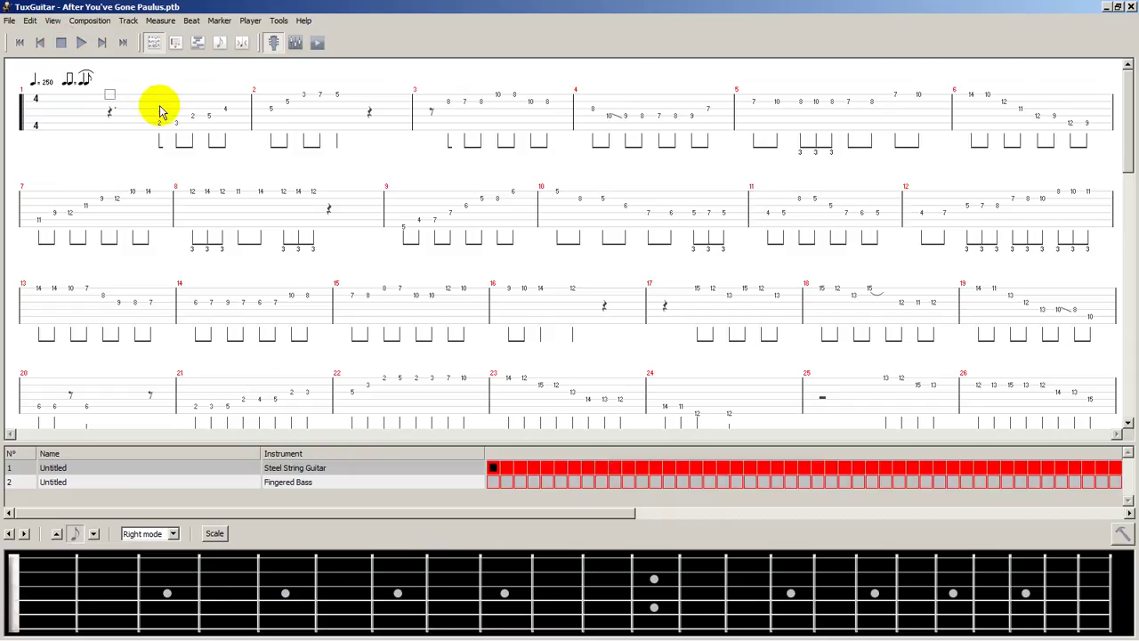
Set the whole song's tempo to 175 in the Composition > Tempo dialog.
{"action": "left_click", "coordinate": [349, 109]}
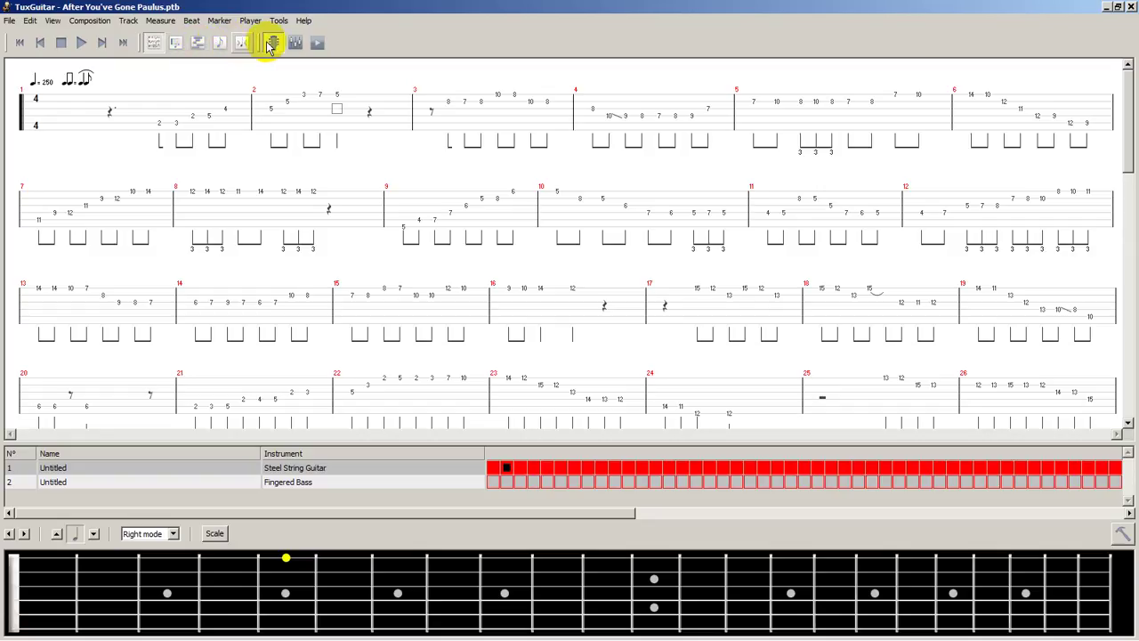
{"action": "left_click", "coordinate": [130, 21]}
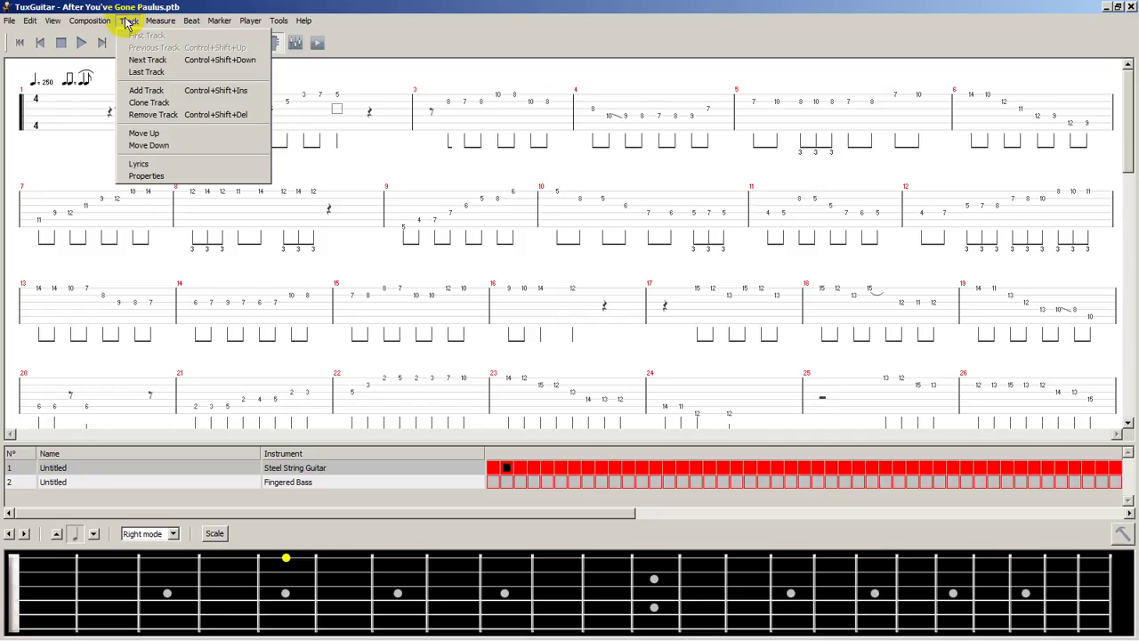
{"action": "mouse_move", "coordinate": [90, 21]}
{"action": "left_click", "coordinate": [95, 59]}
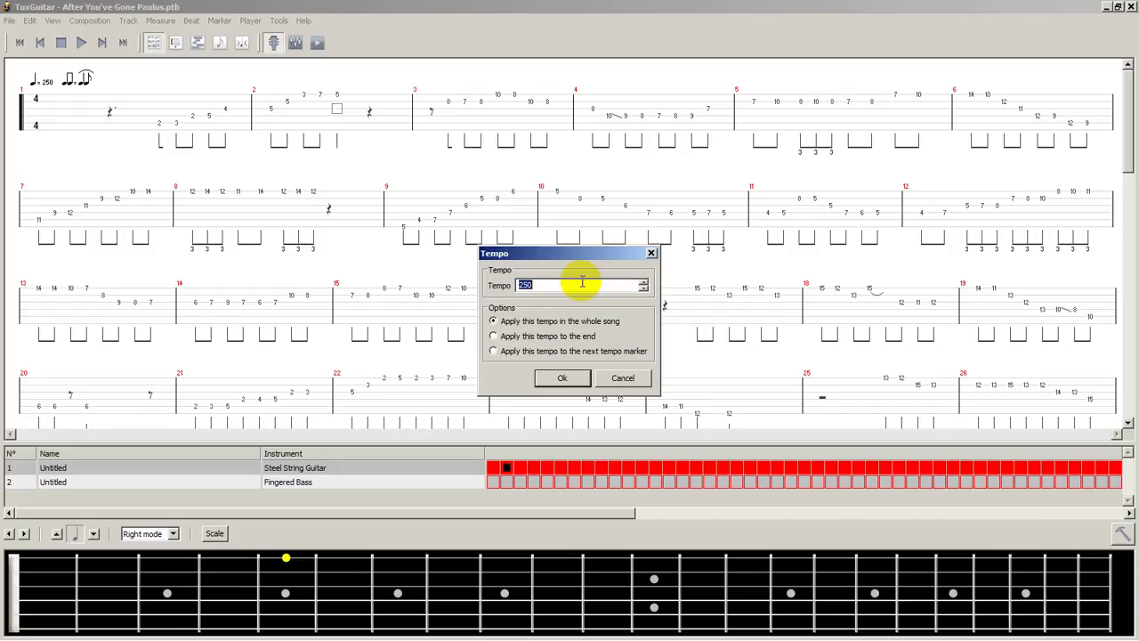
{"action": "type", "text": "175"}
{"action": "left_click", "coordinate": [563, 377]}
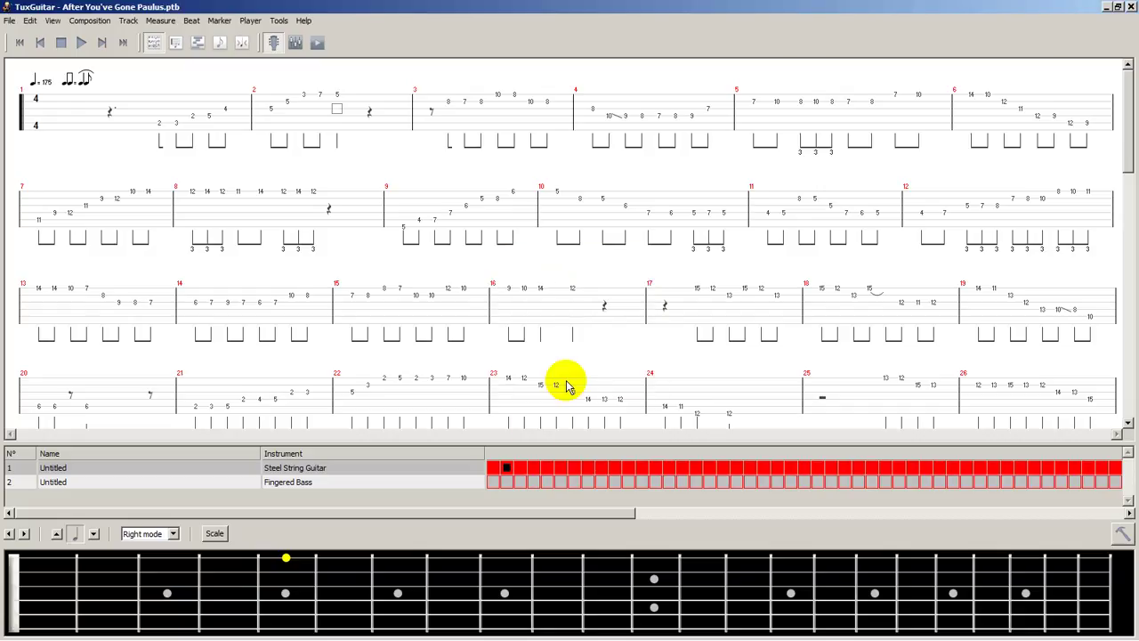
Replay the song from measure 1 at tempo 175, then stop.
{"action": "left_click", "coordinate": [500, 464]}
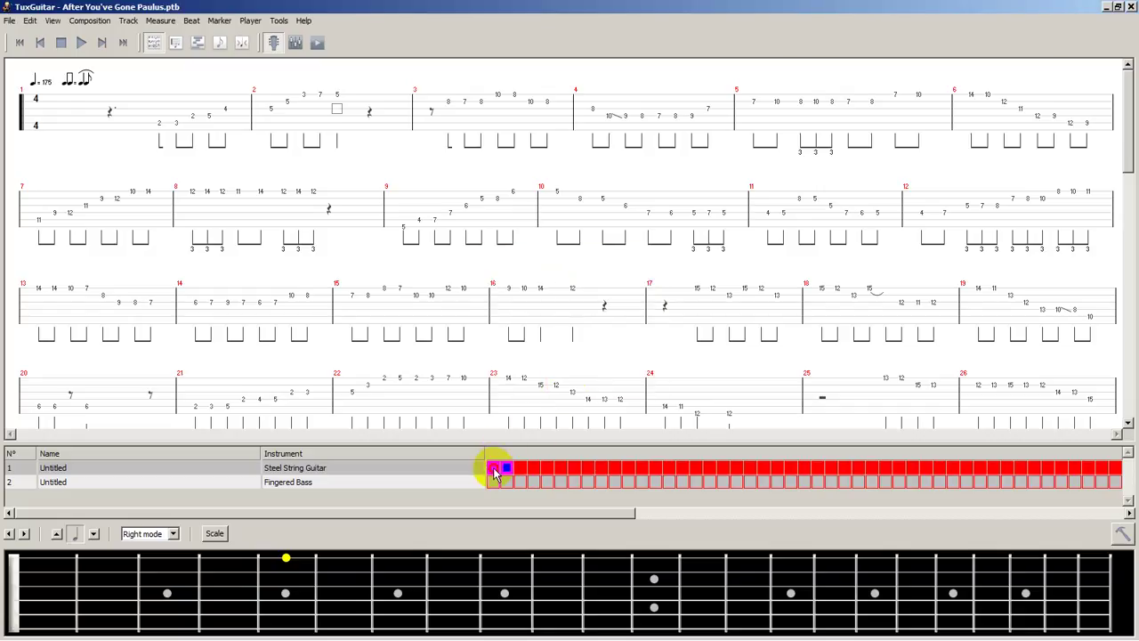
{"action": "left_click", "coordinate": [80, 45]}
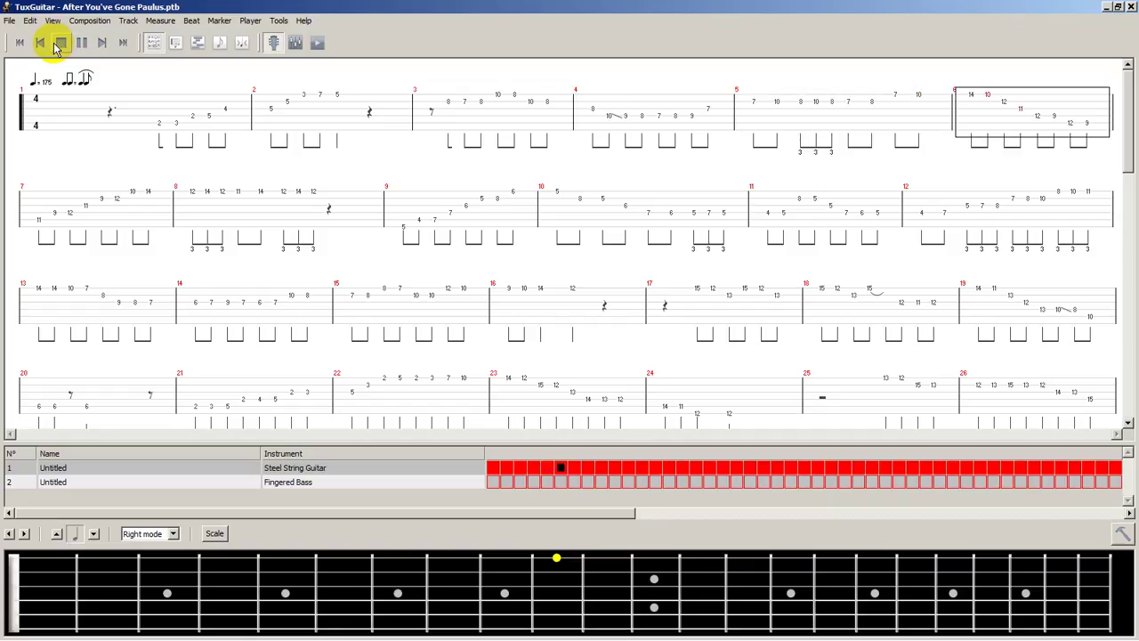
{"action": "left_click", "coordinate": [61, 44]}
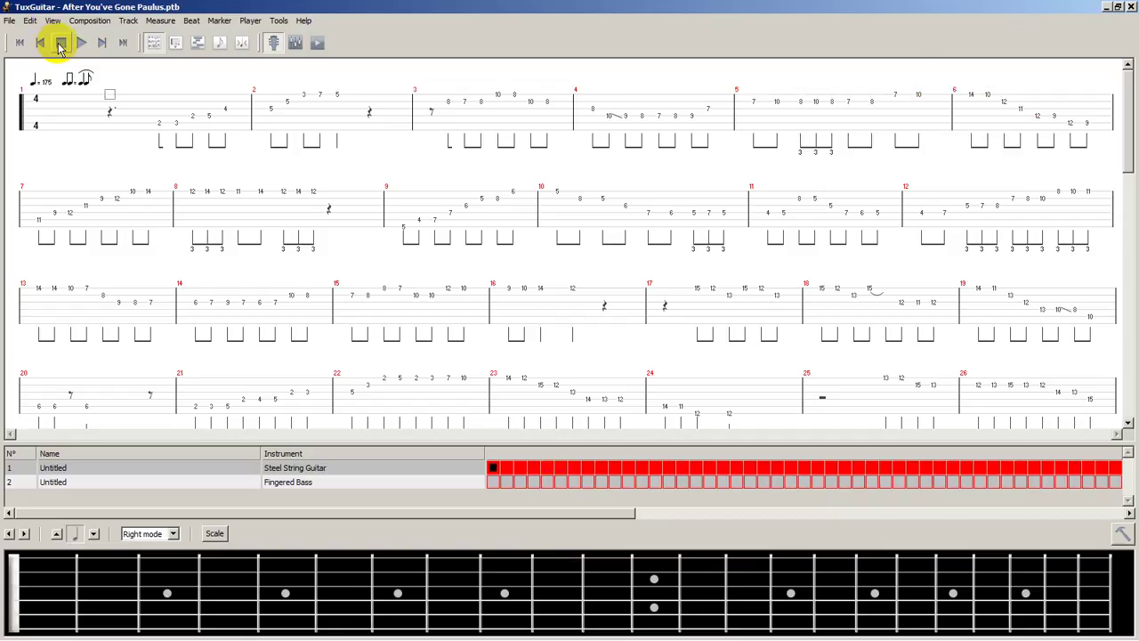
Open the Player window from the toolbar.
{"action": "left_click", "coordinate": [96, 22]}
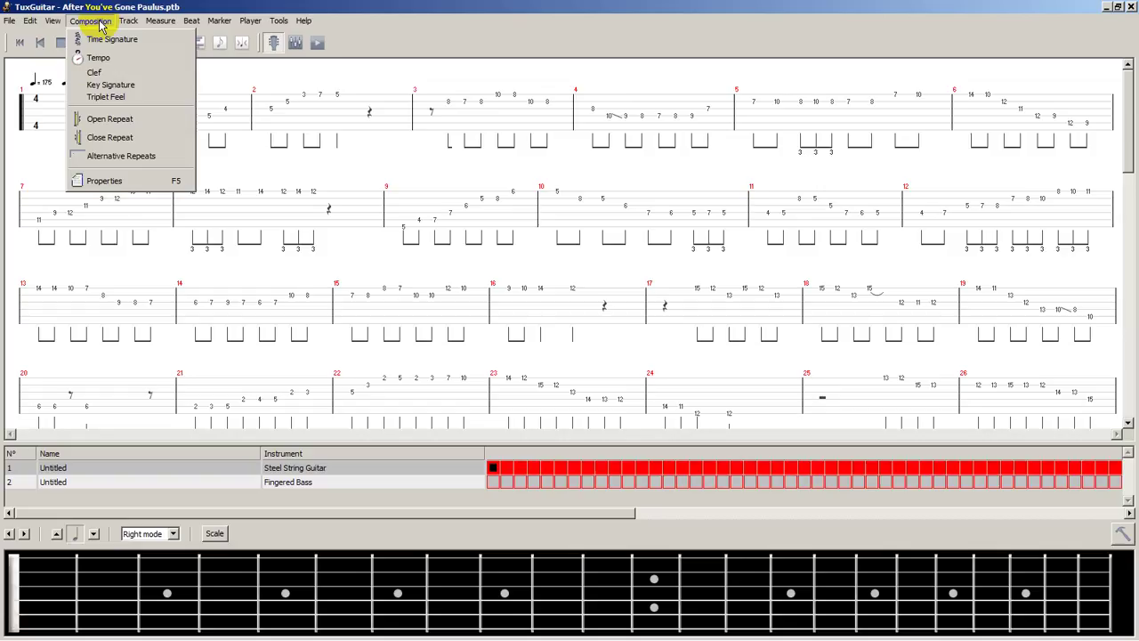
{"action": "mouse_move", "coordinate": [129, 21]}
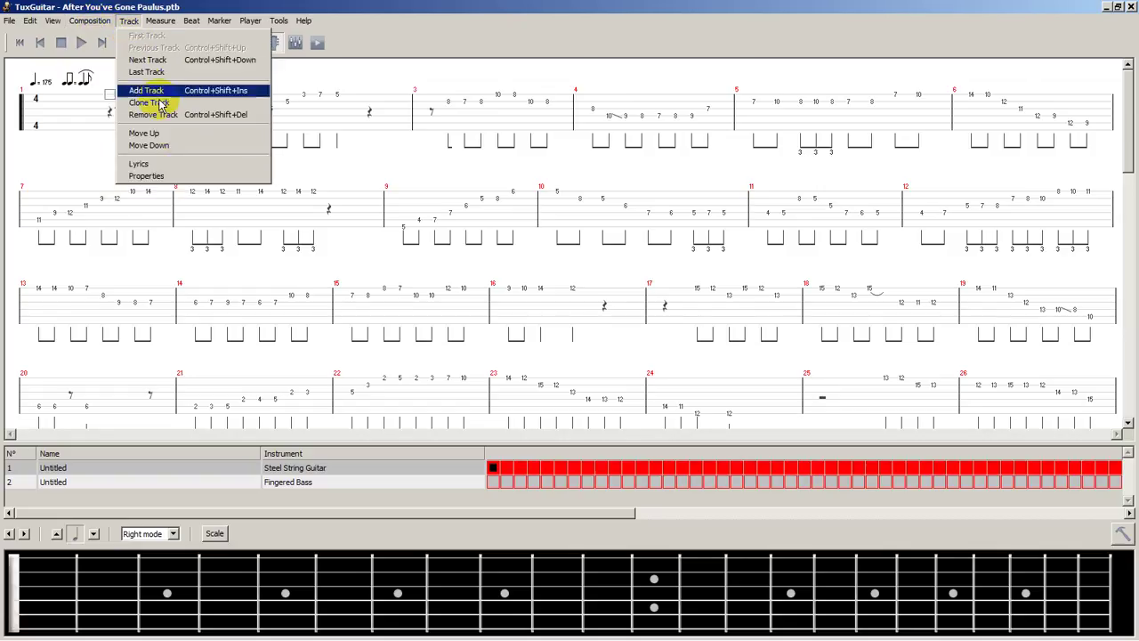
{"action": "left_click", "coordinate": [384, 50]}
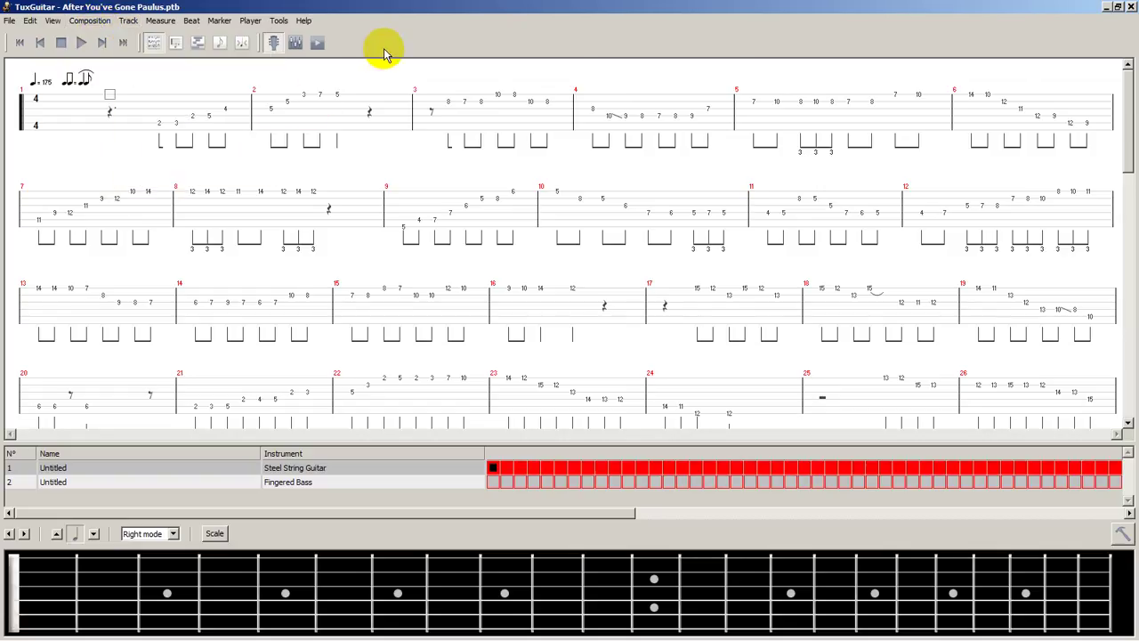
{"action": "left_click", "coordinate": [295, 45]}
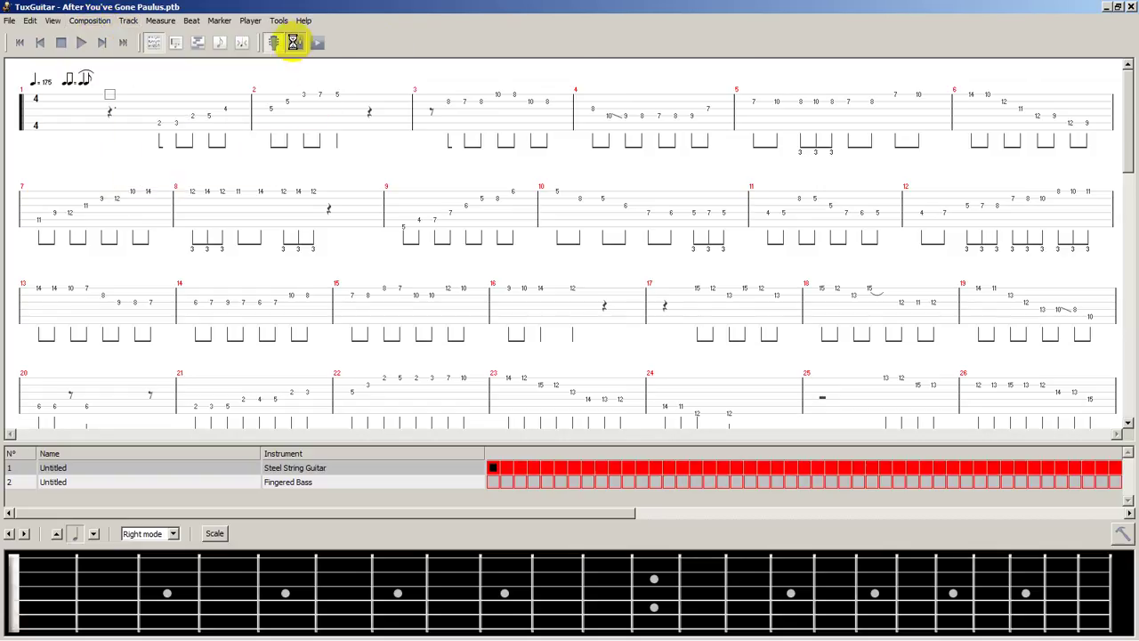
{"action": "left_click", "coordinate": [296, 44]}
{"action": "left_click", "coordinate": [317, 44]}
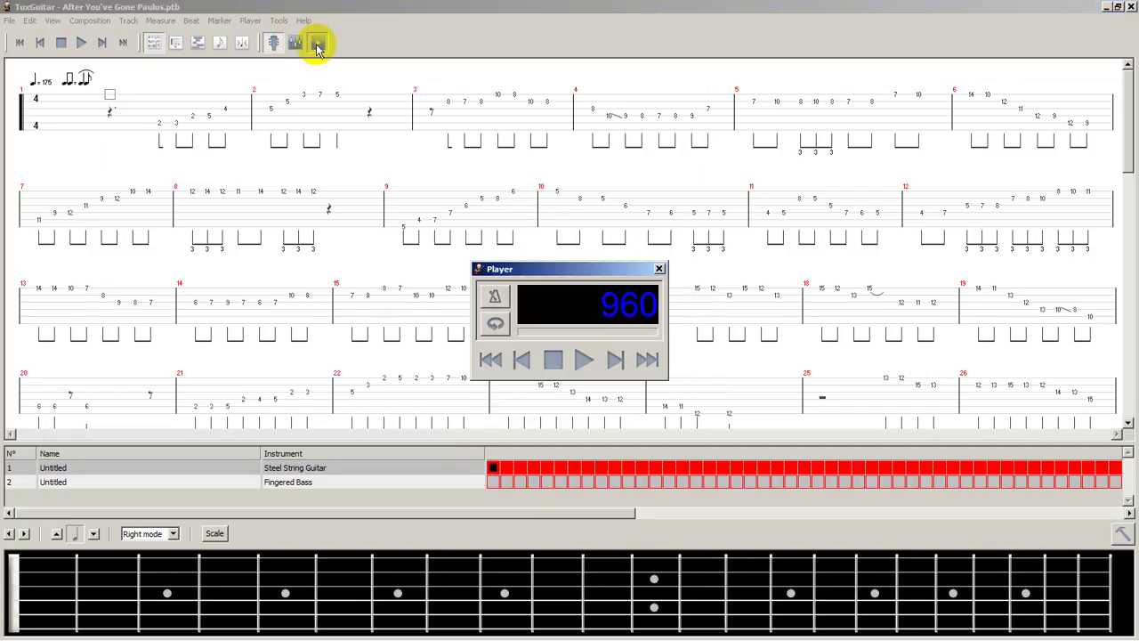
Turn on looped playback from measure #1 to measure #3 in Play Mode.
{"action": "left_click", "coordinate": [494, 326]}
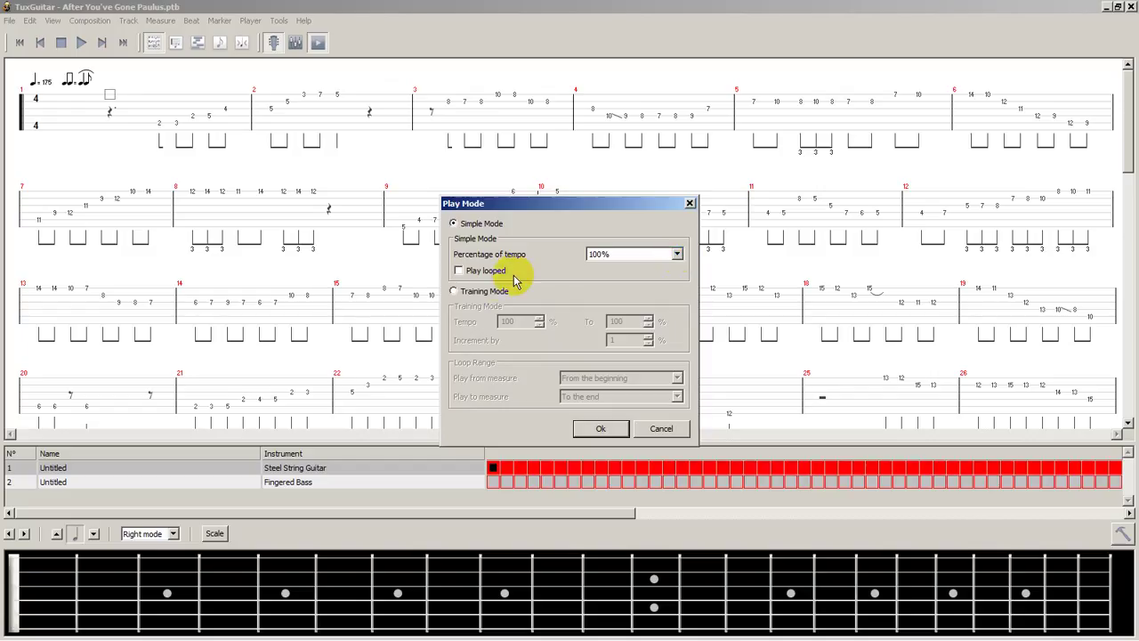
{"action": "left_click", "coordinate": [458, 271]}
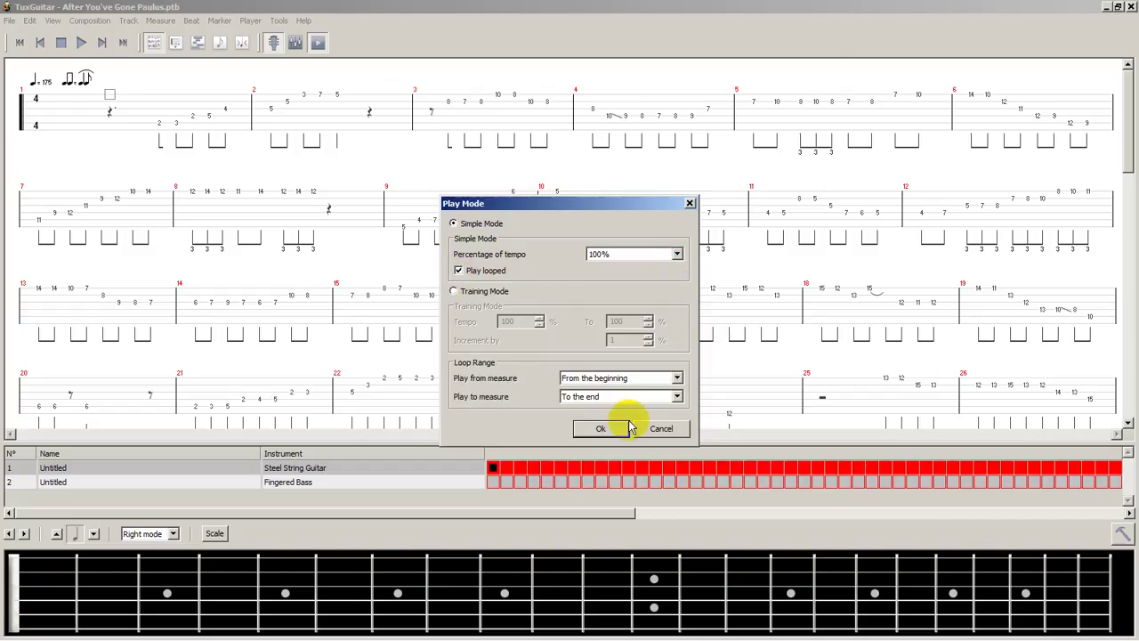
{"action": "left_click", "coordinate": [677, 378]}
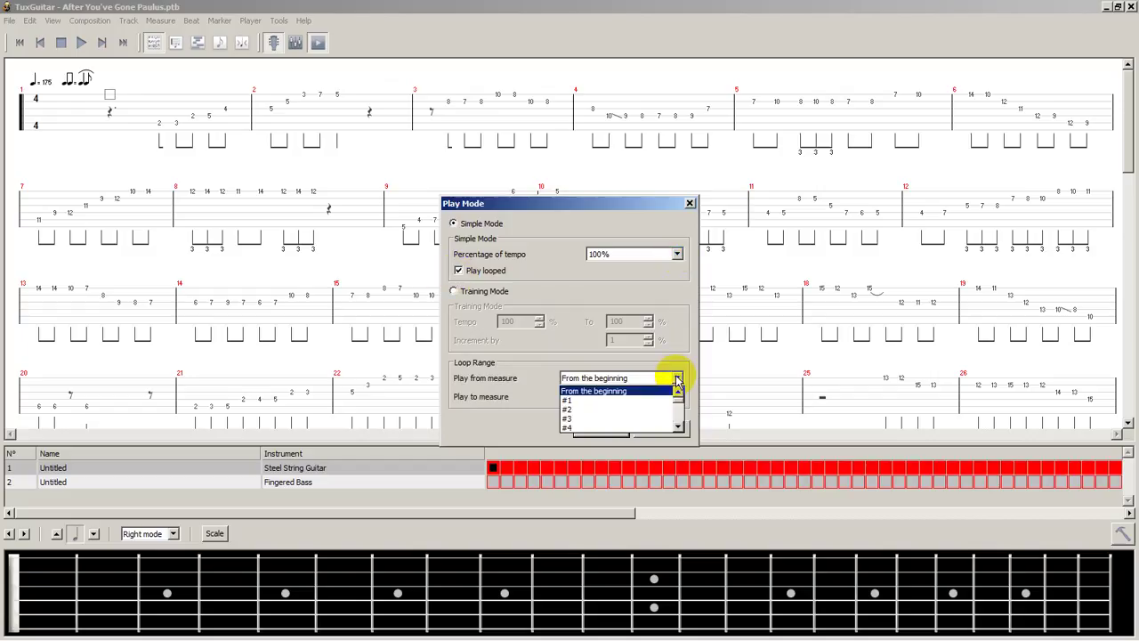
{"action": "left_click", "coordinate": [625, 407]}
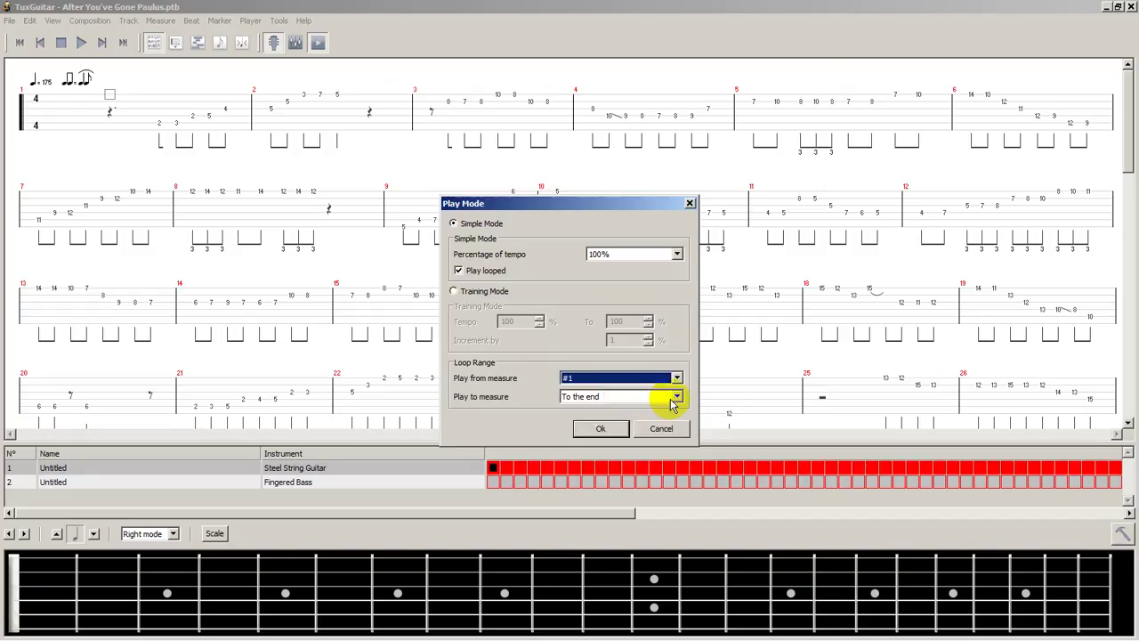
{"action": "left_click", "coordinate": [677, 399]}
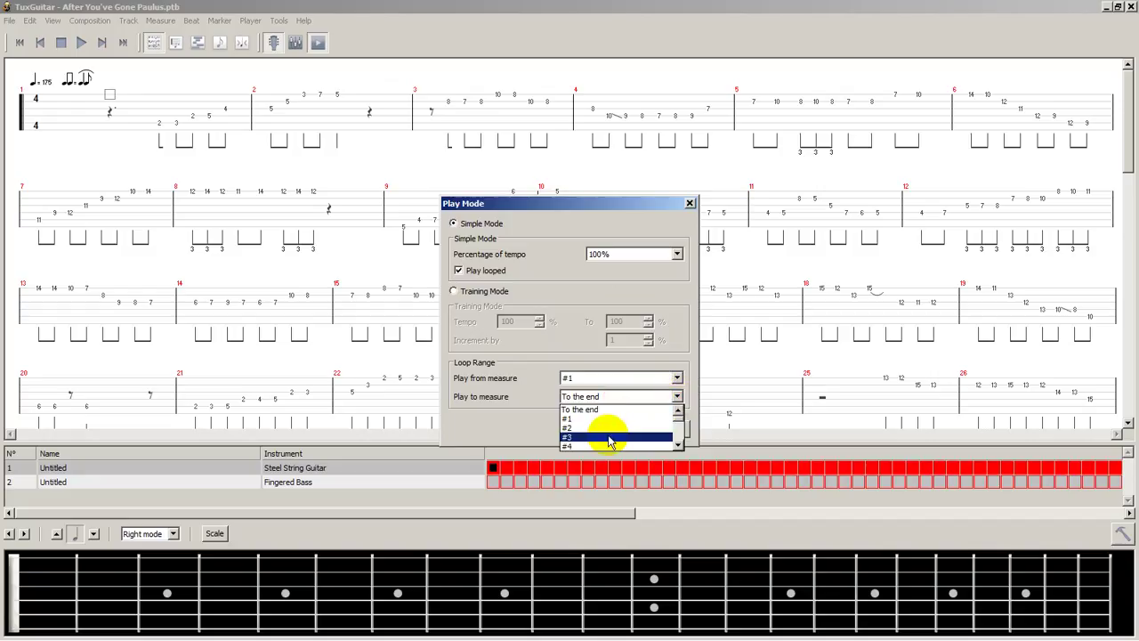
{"action": "left_click", "coordinate": [610, 437]}
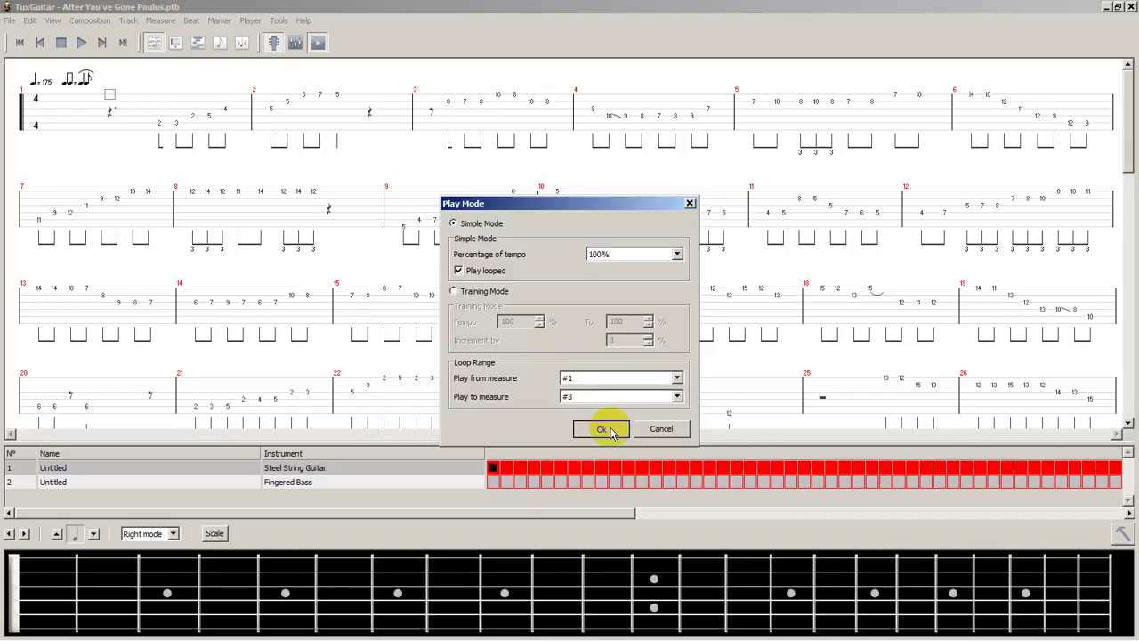
{"action": "left_click", "coordinate": [609, 428]}
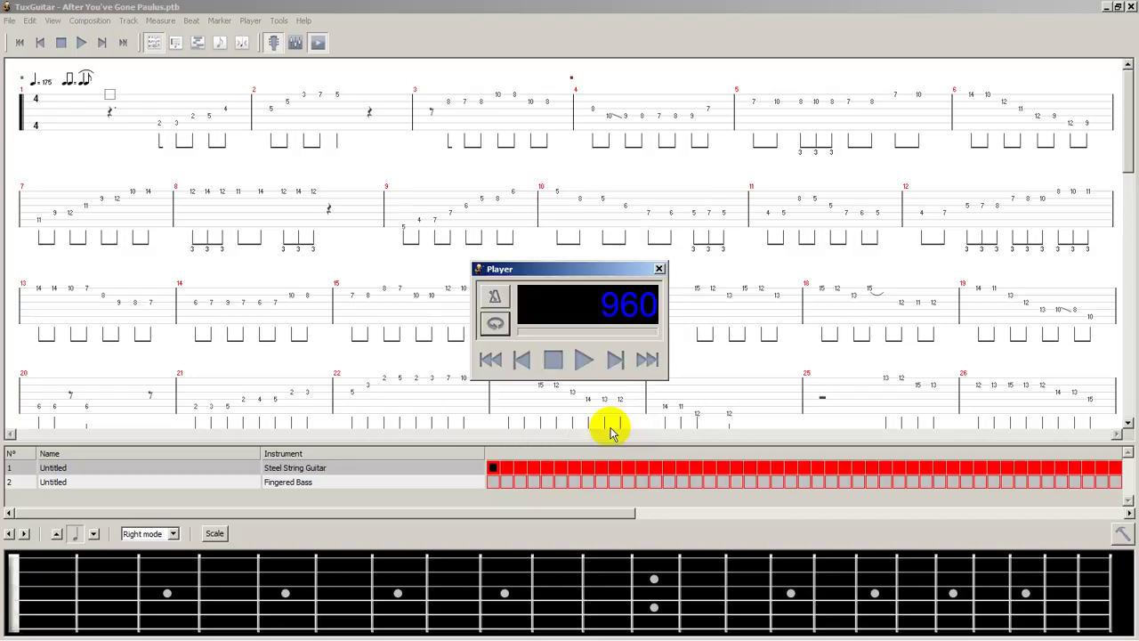
Play the looped measures 1–3, then stop and reopen the Play Mode dialog.
{"action": "left_click", "coordinate": [583, 360]}
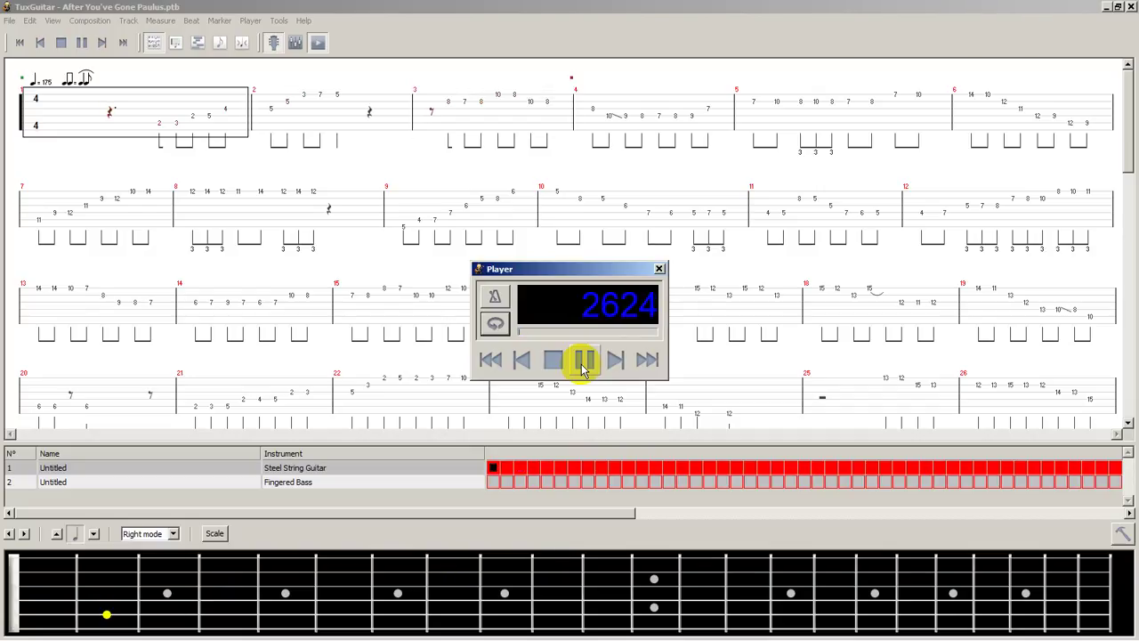
{"action": "left_click", "coordinate": [495, 325]}
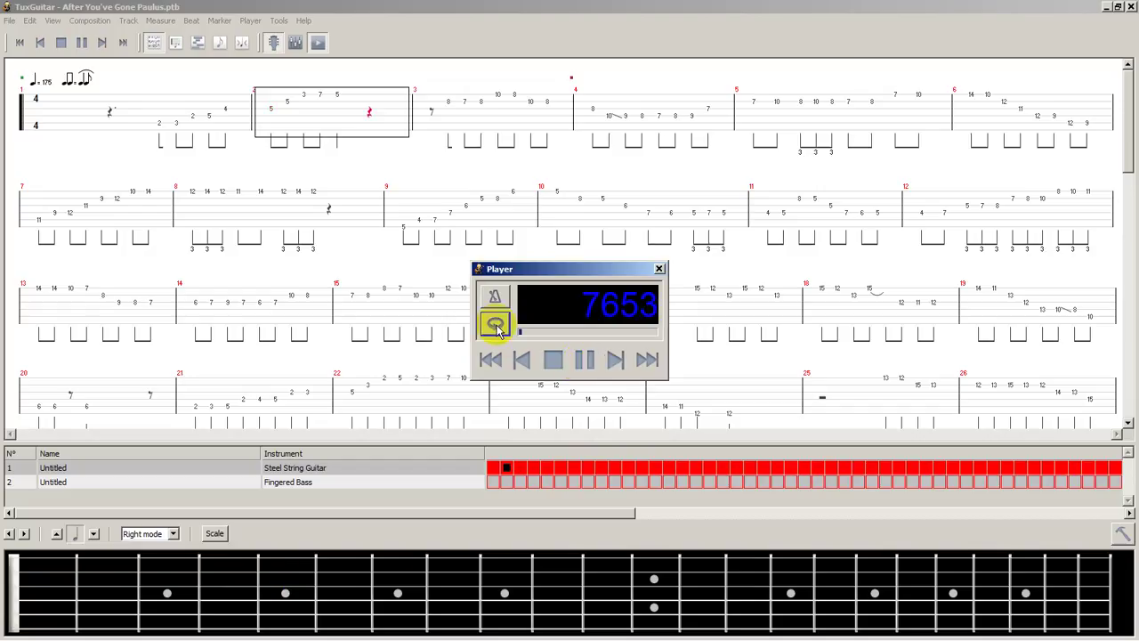
{"action": "left_click", "coordinate": [552, 359]}
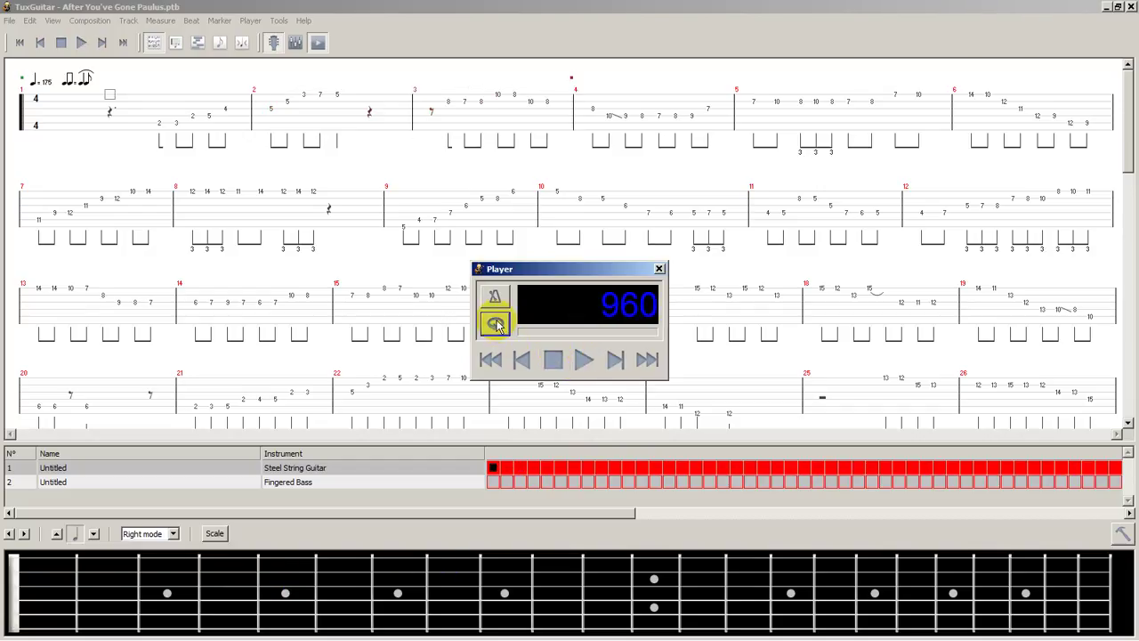
{"action": "left_click", "coordinate": [496, 325]}
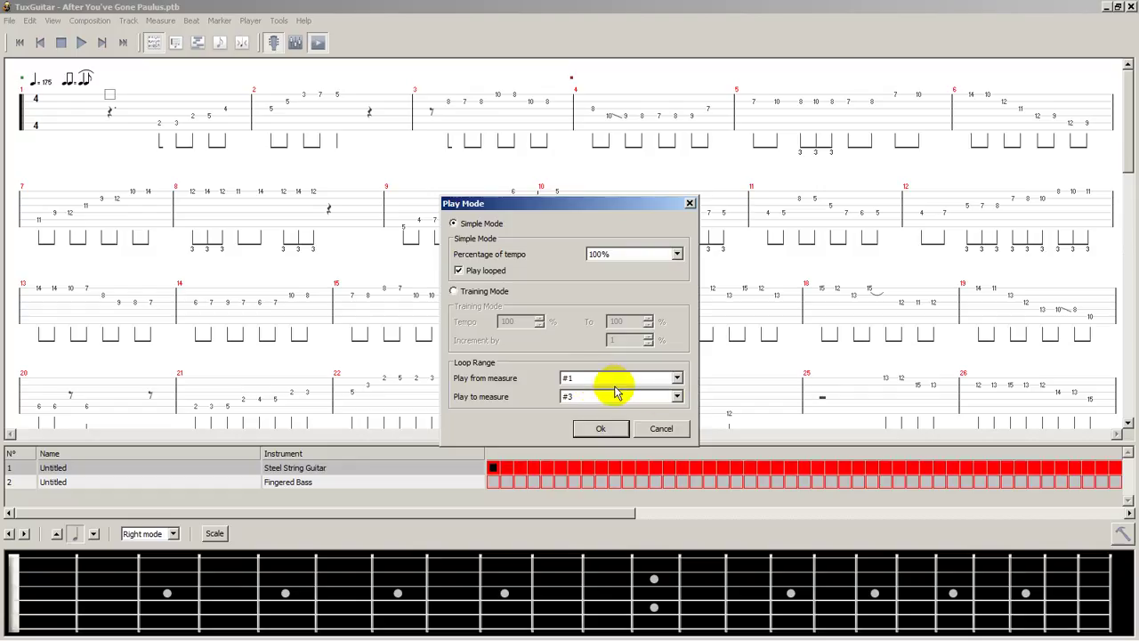
Change the loop range to measures #2 through #4 and play it.
{"action": "left_click", "coordinate": [677, 378]}
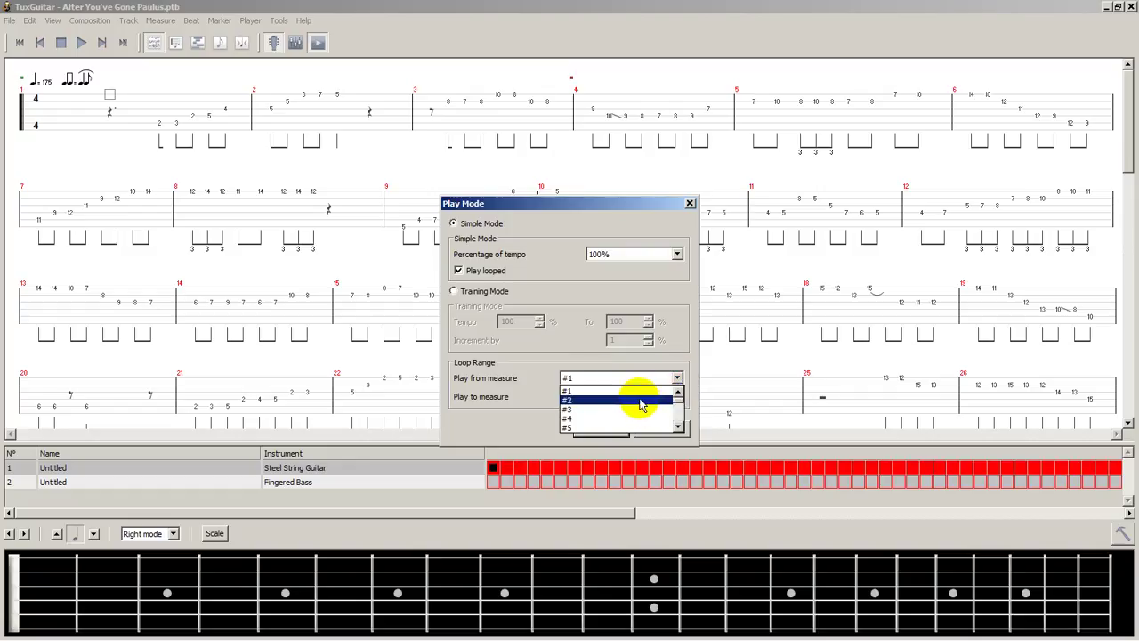
{"action": "left_click", "coordinate": [641, 400]}
{"action": "left_click", "coordinate": [678, 396]}
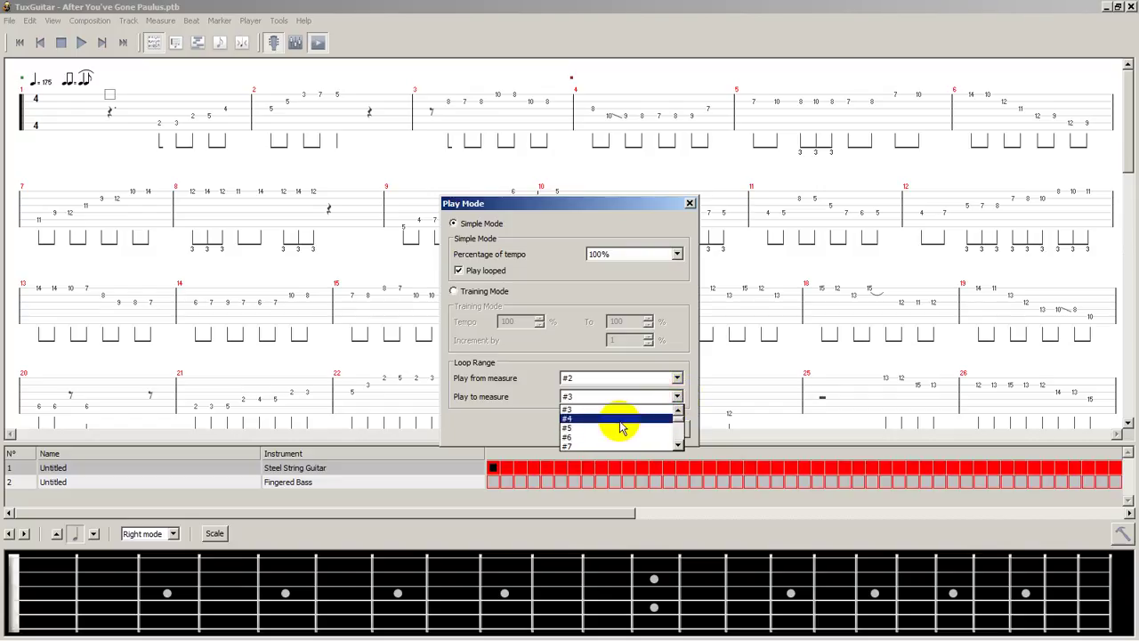
{"action": "left_click", "coordinate": [620, 418]}
{"action": "left_click", "coordinate": [611, 425]}
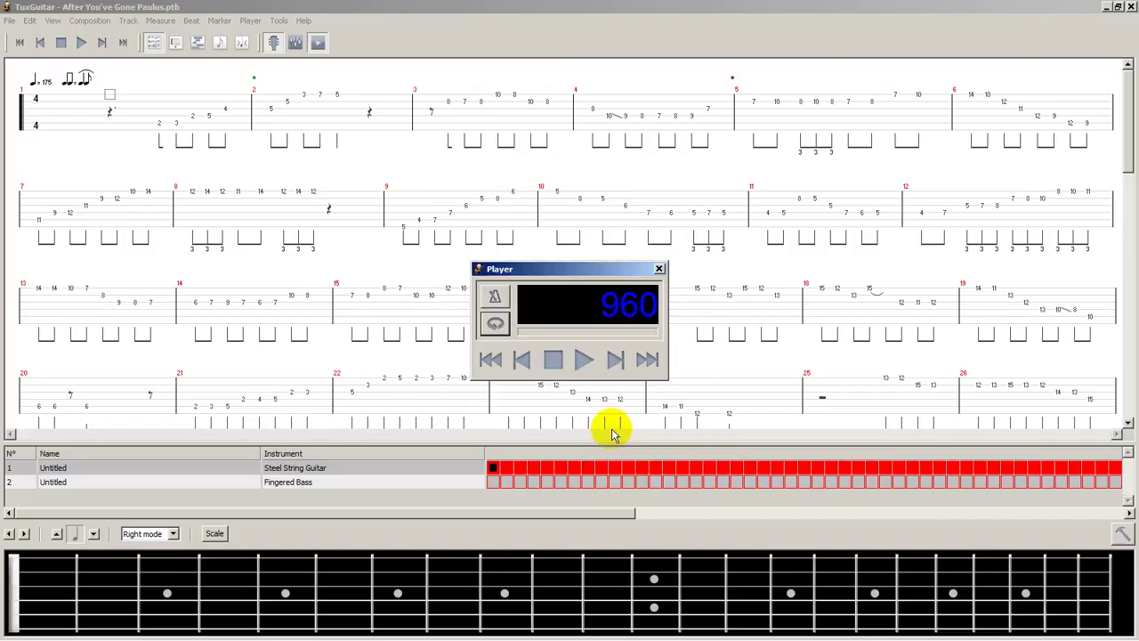
{"action": "left_click", "coordinate": [582, 361]}
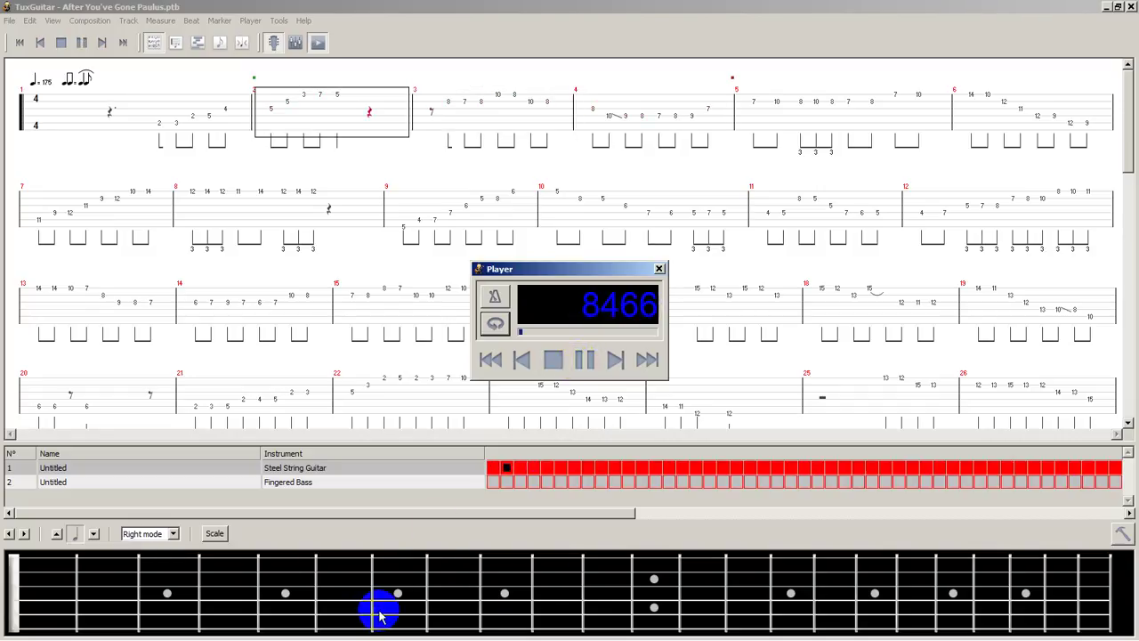
Slow the loop to 50% of the tempo, replay it at half speed, then stop.
{"action": "left_click", "coordinate": [496, 326]}
{"action": "left_click", "coordinate": [677, 254]}
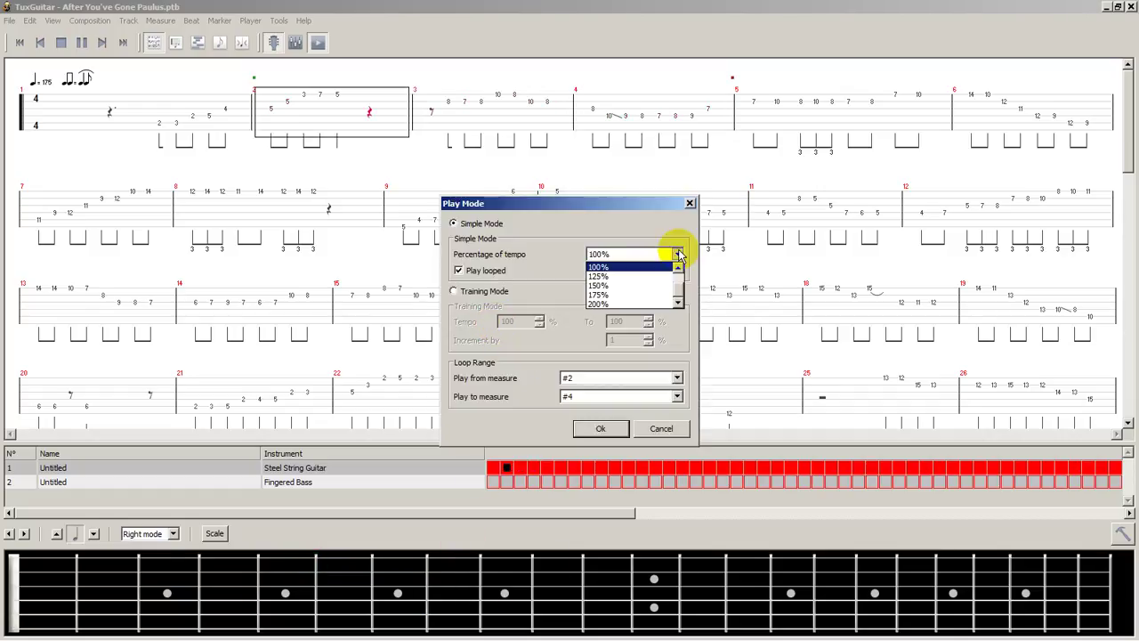
{"action": "scroll", "coordinate": [641, 280], "scroll_direction": "up", "scroll_amount": 3}
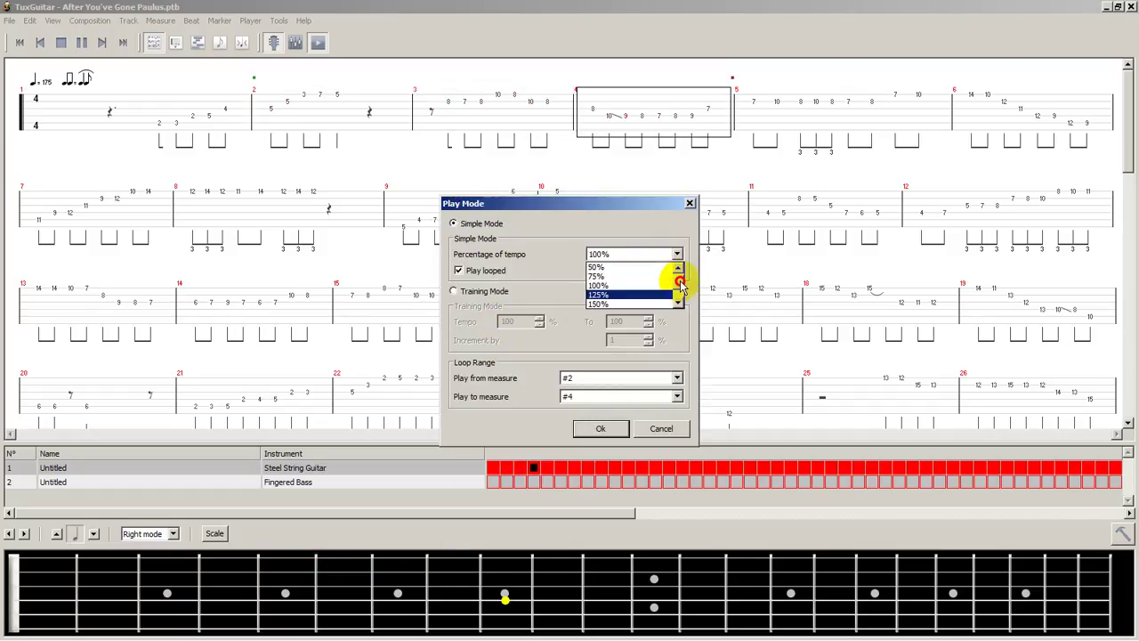
{"action": "left_click", "coordinate": [645, 277]}
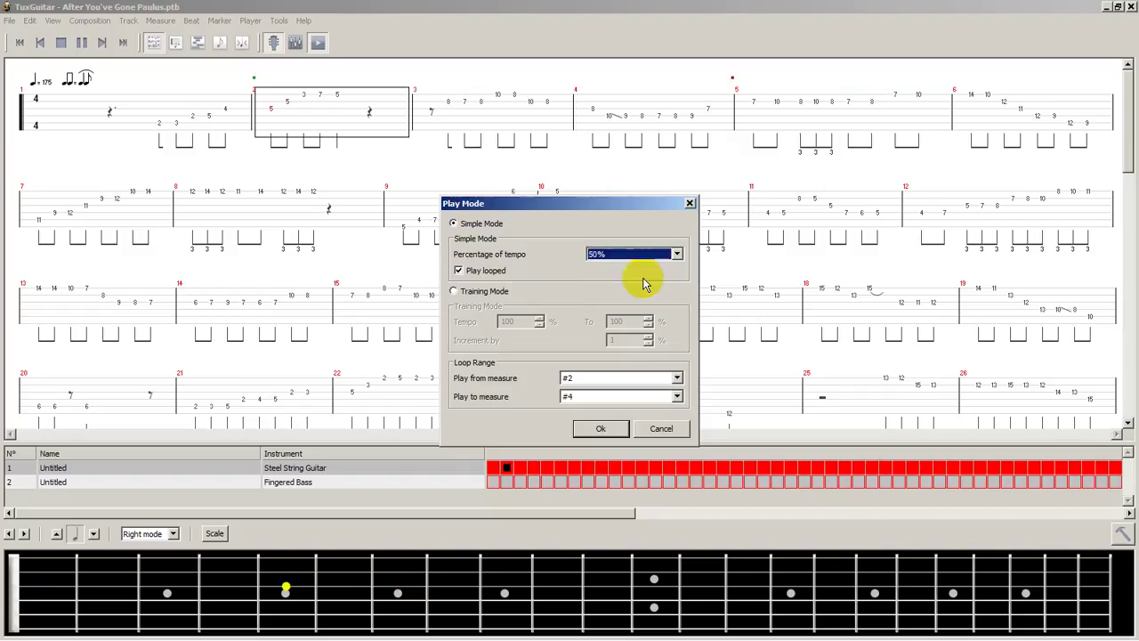
{"action": "left_click", "coordinate": [603, 428]}
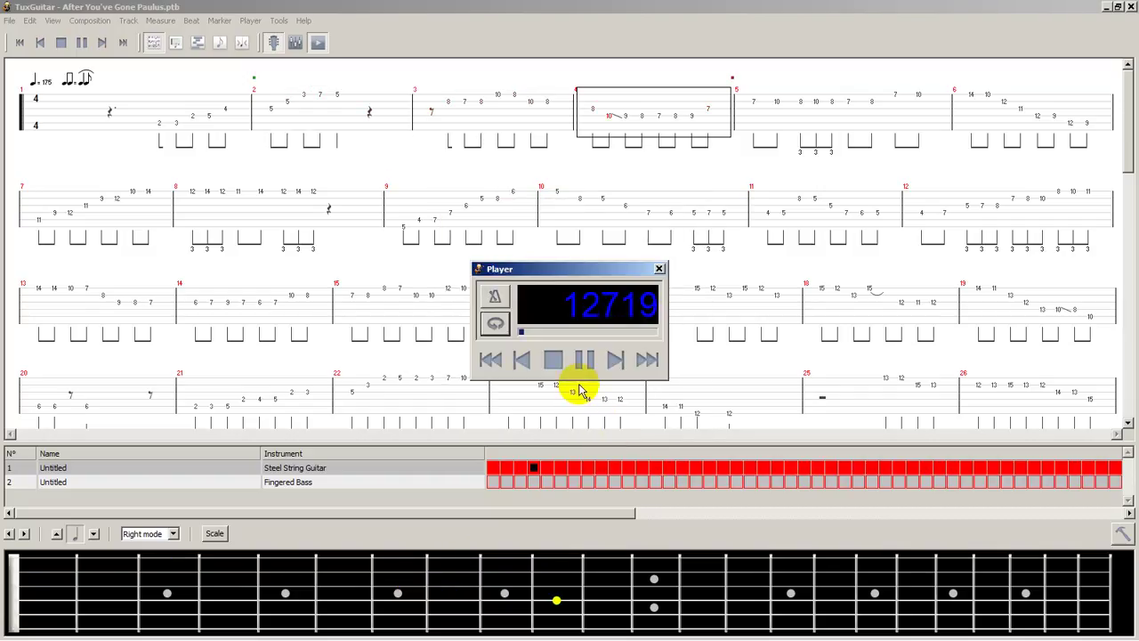
{"action": "left_click", "coordinate": [557, 369]}
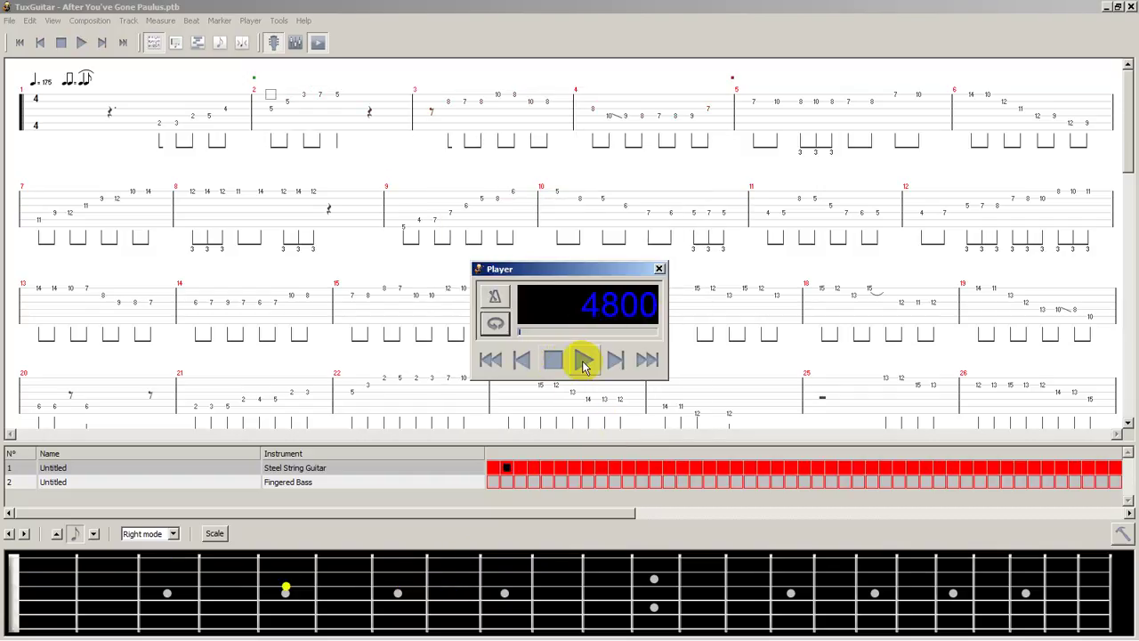
{"action": "left_click", "coordinate": [584, 365]}
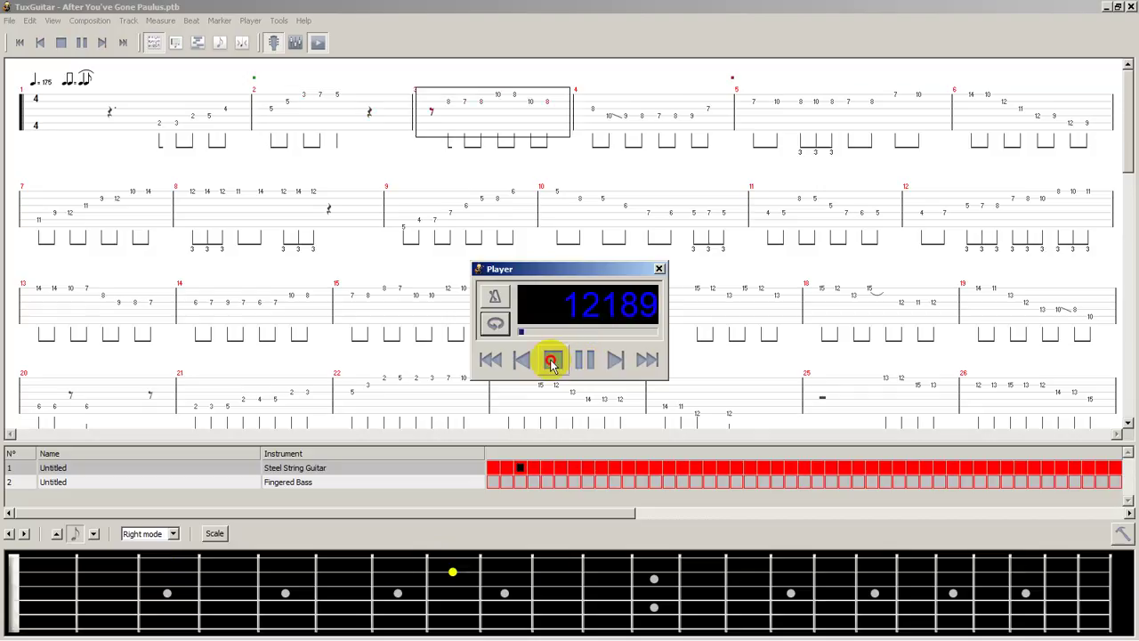
{"action": "left_click", "coordinate": [552, 361]}
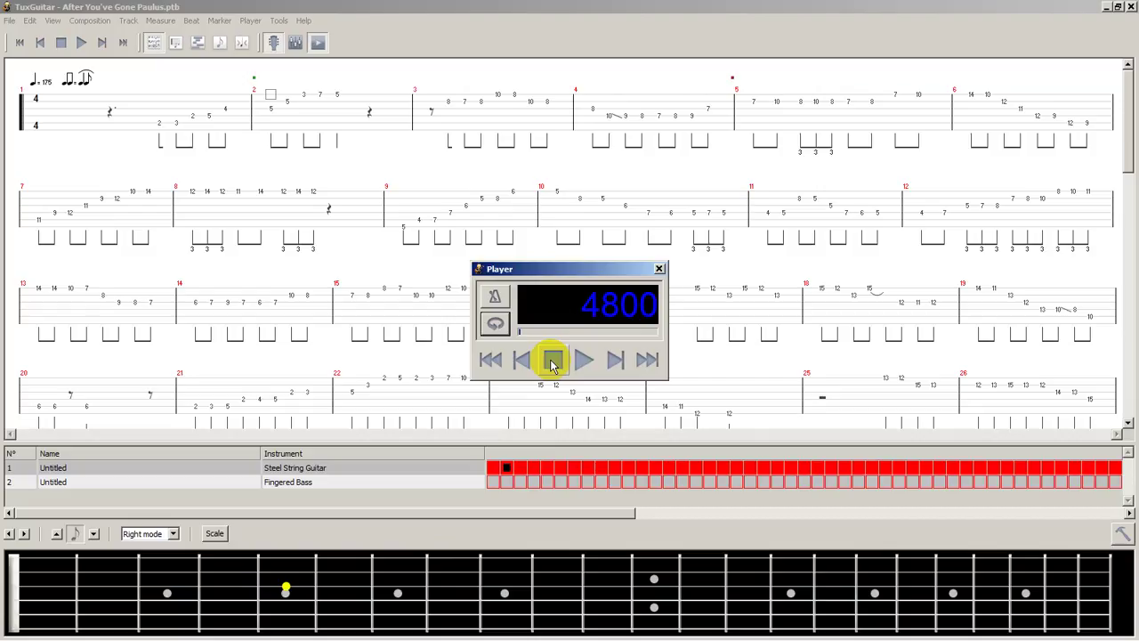